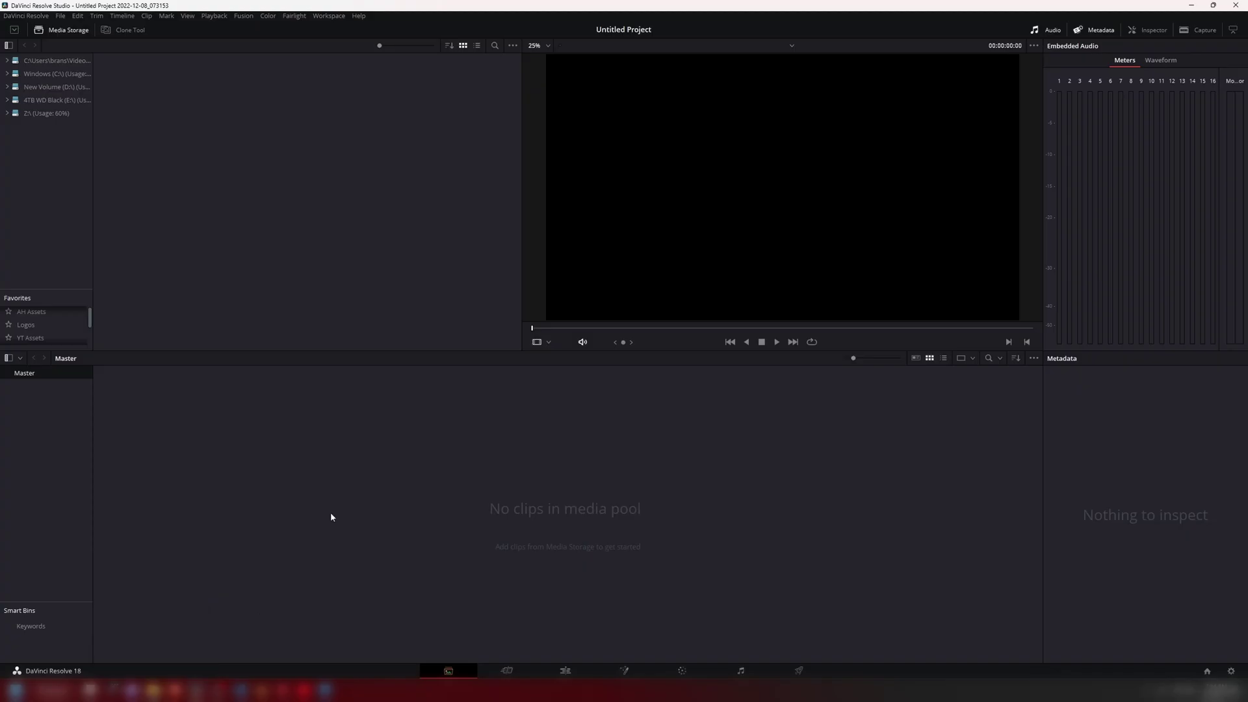
# - Import the four vertical b-roll videos into the Media Pool and change the project frame rate to match them
pyautogui.click(154, 690)
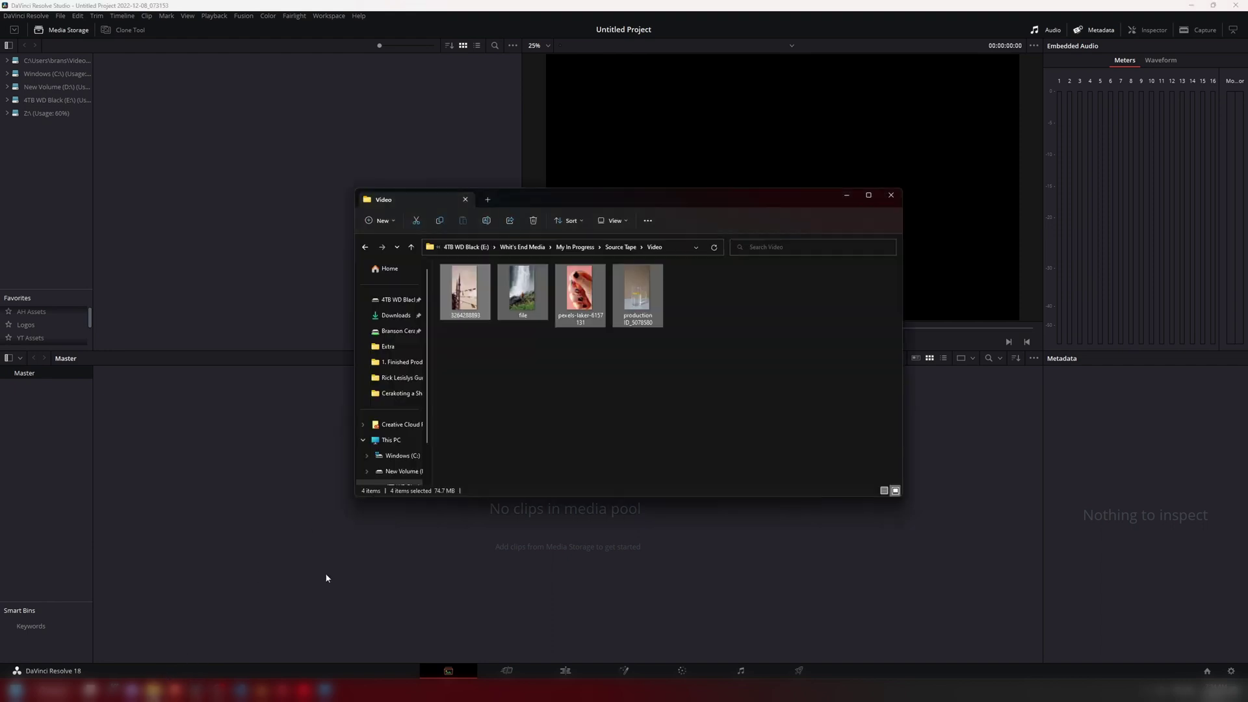
pyautogui.moveTo(703, 373); pyautogui.dragTo(211, 424)
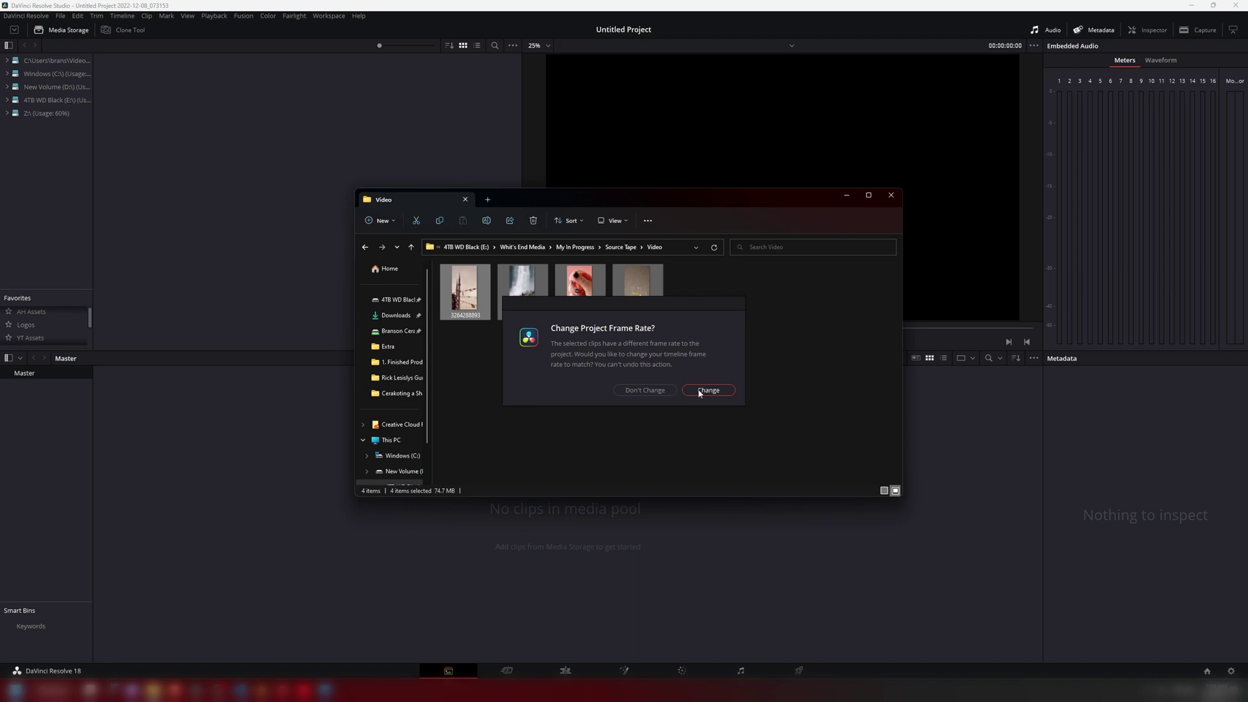
pyautogui.click(708, 390)
pyautogui.click(307, 478)
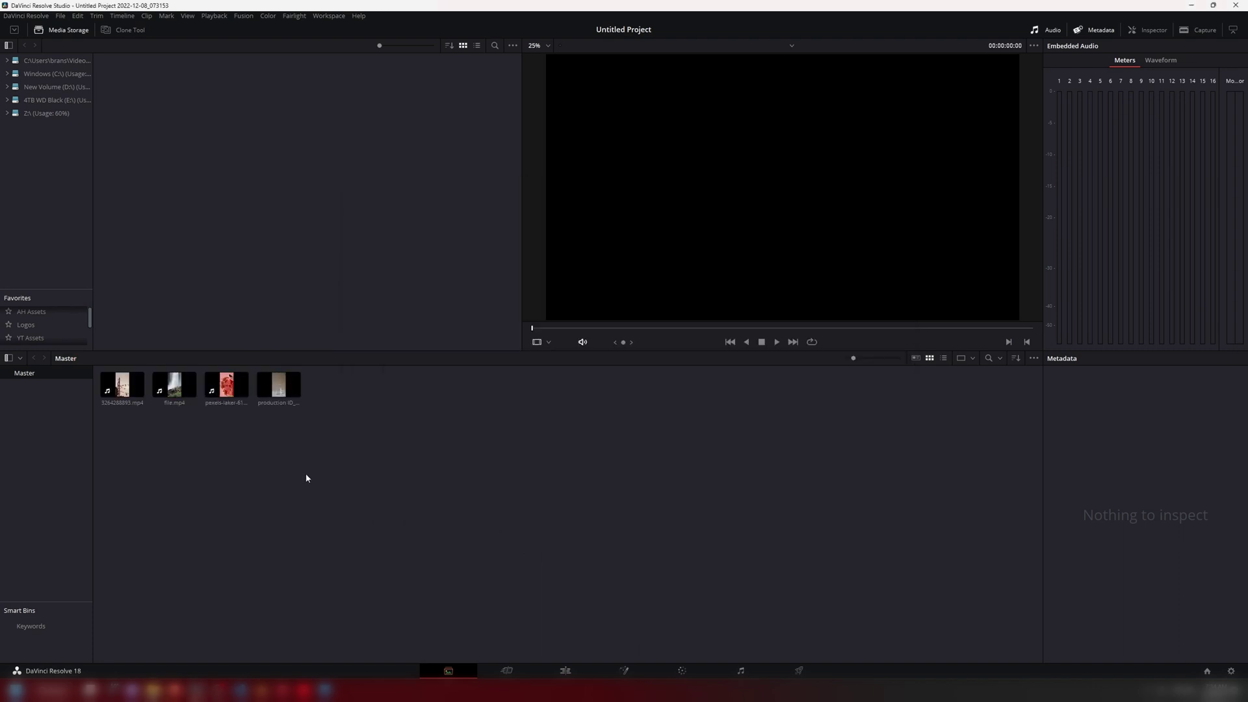
pyautogui.click(566, 671)
# - Open the Cut page and select all four clips in its media pool
pyautogui.click(509, 671)
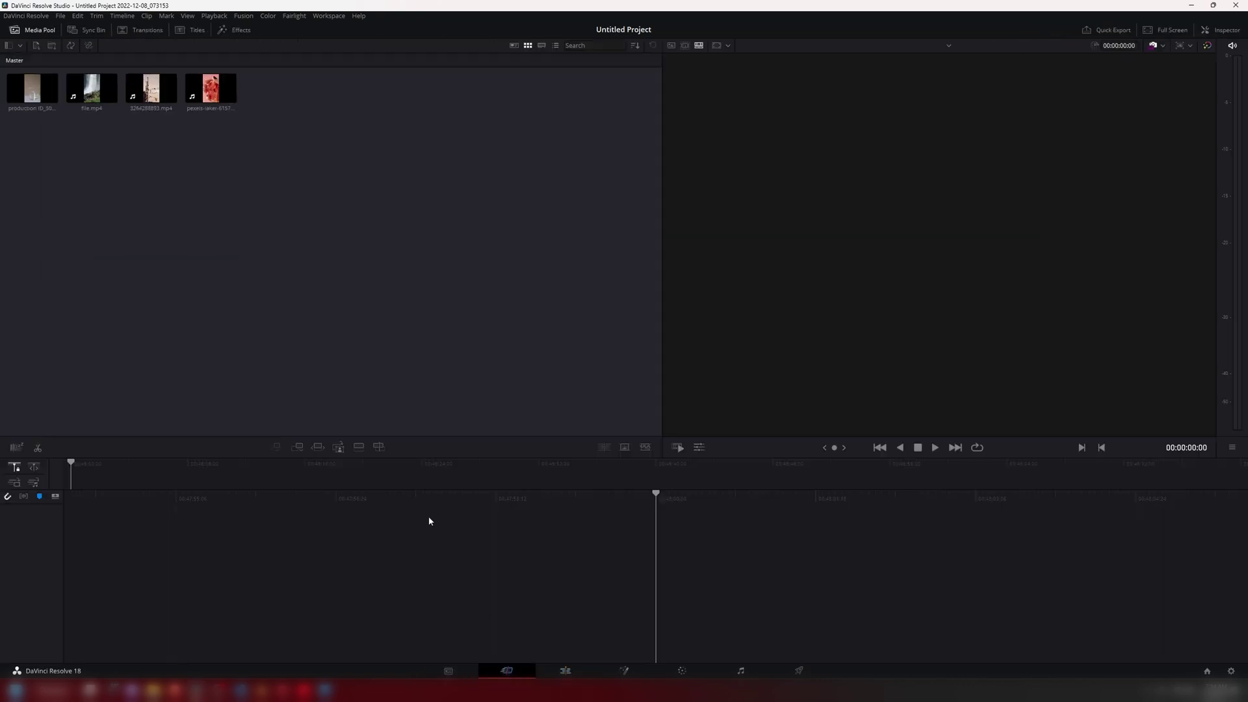
pyautogui.moveTo(249, 149); pyautogui.dragTo(31, 108)
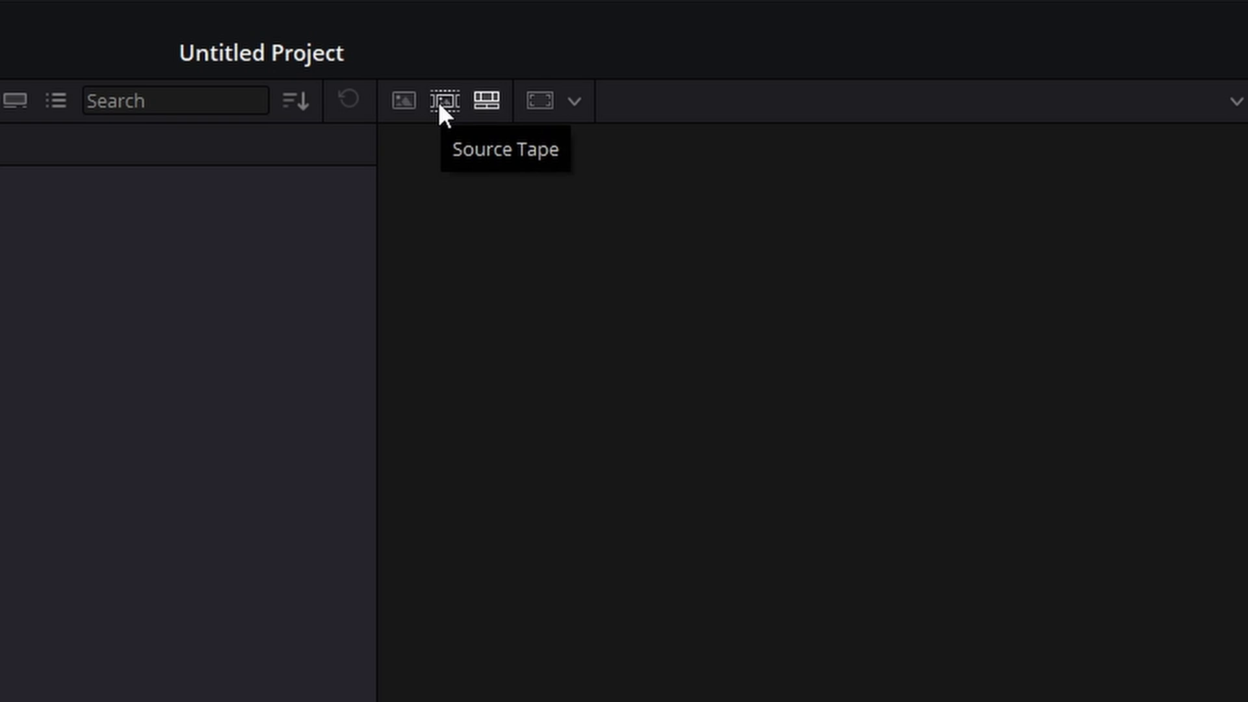
# - Mark the grapefruit clip from about 4 seconds to 15:10 and append that section to the timeline
pyautogui.click(206, 102)
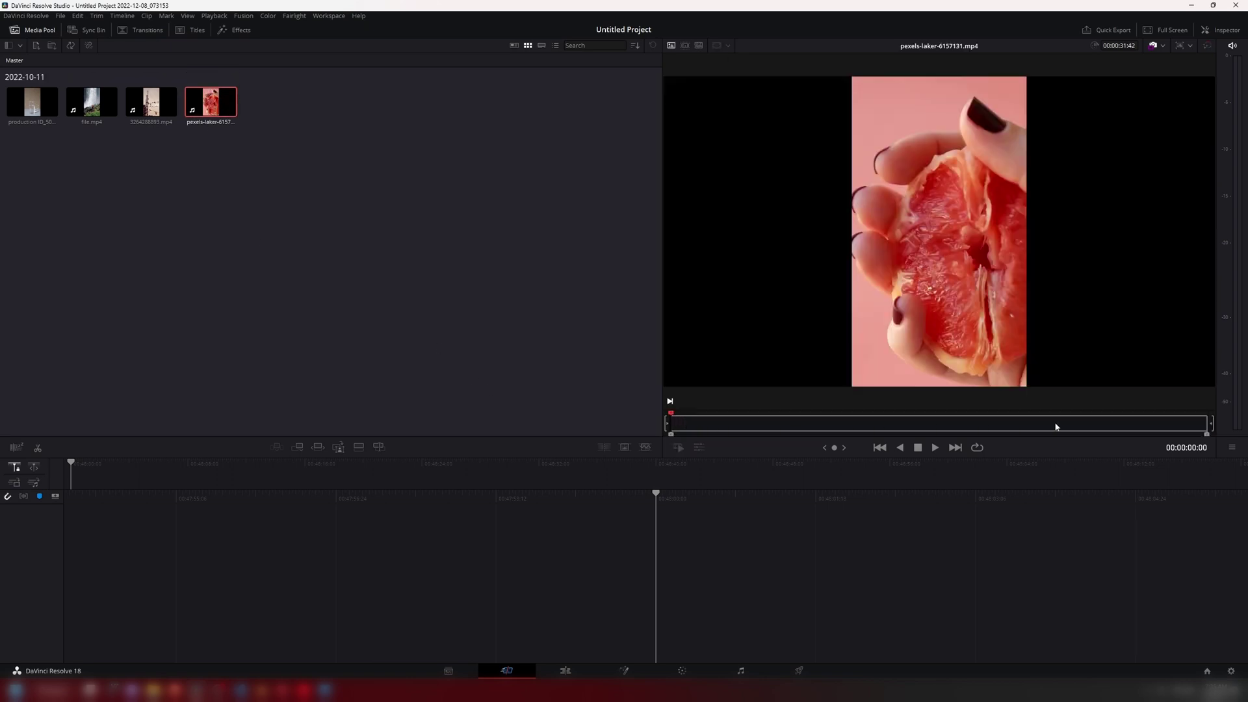
pyautogui.click(740, 423)
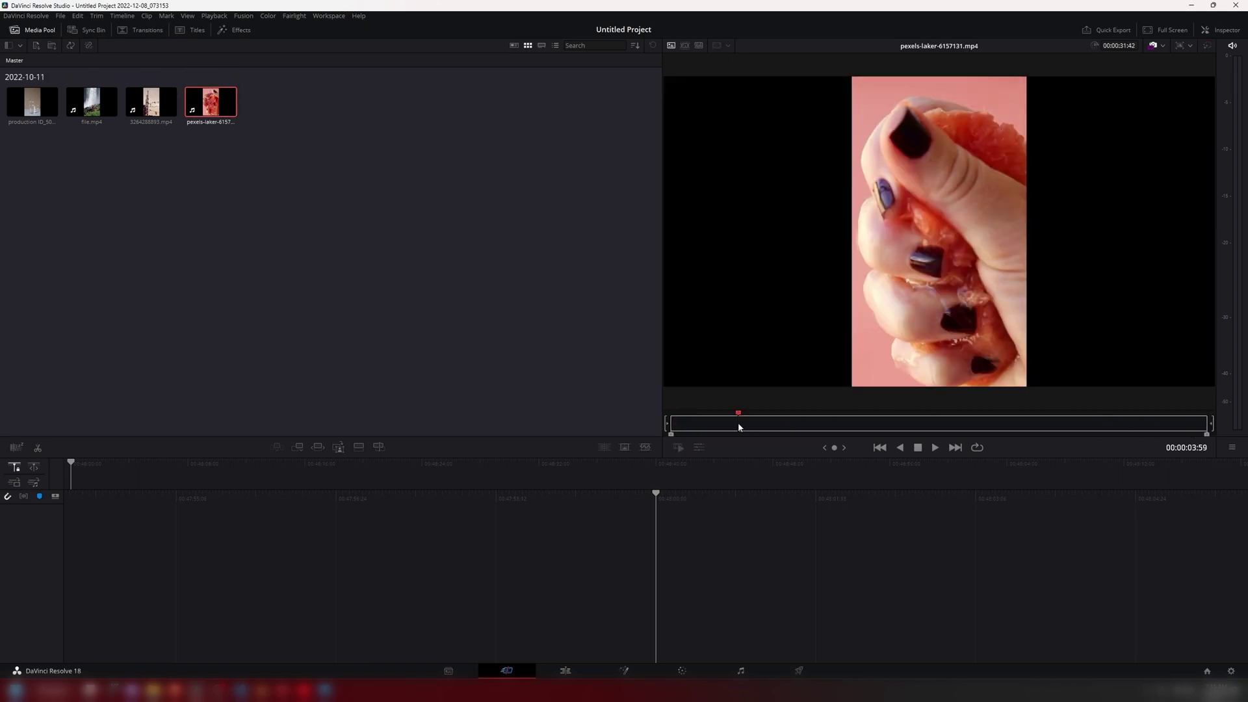
pyautogui.press('i')
pyautogui.moveTo(742, 426); pyautogui.dragTo(929, 426)
pyautogui.press('o')
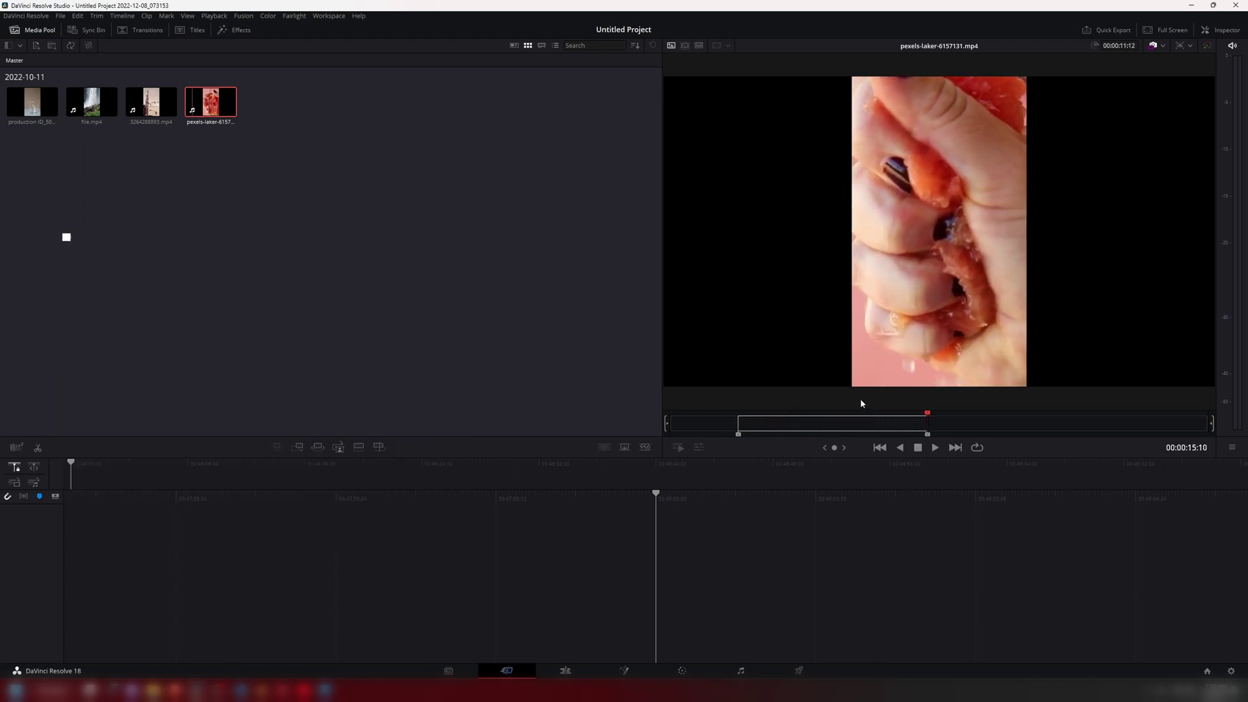
pyautogui.press('F9')
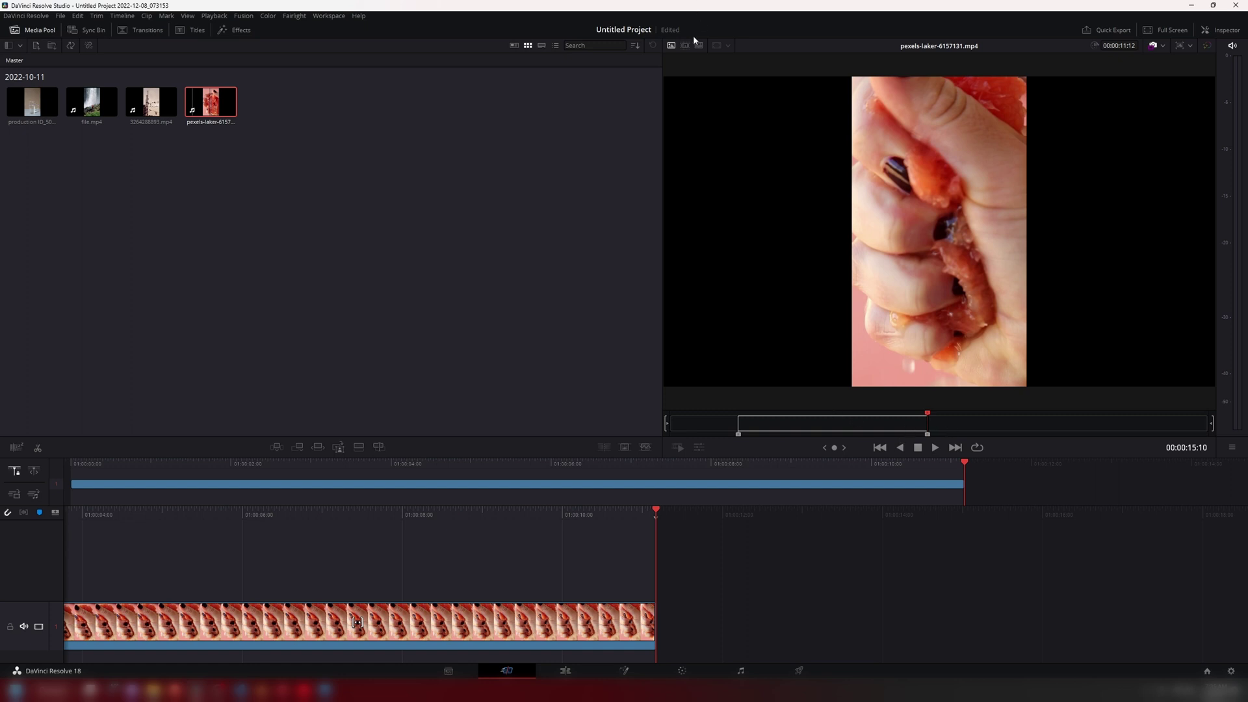
# - Empty Timeline 1, reselect all four clips and show them as the 4 Clips - Master source tape
pyautogui.click(495, 284)
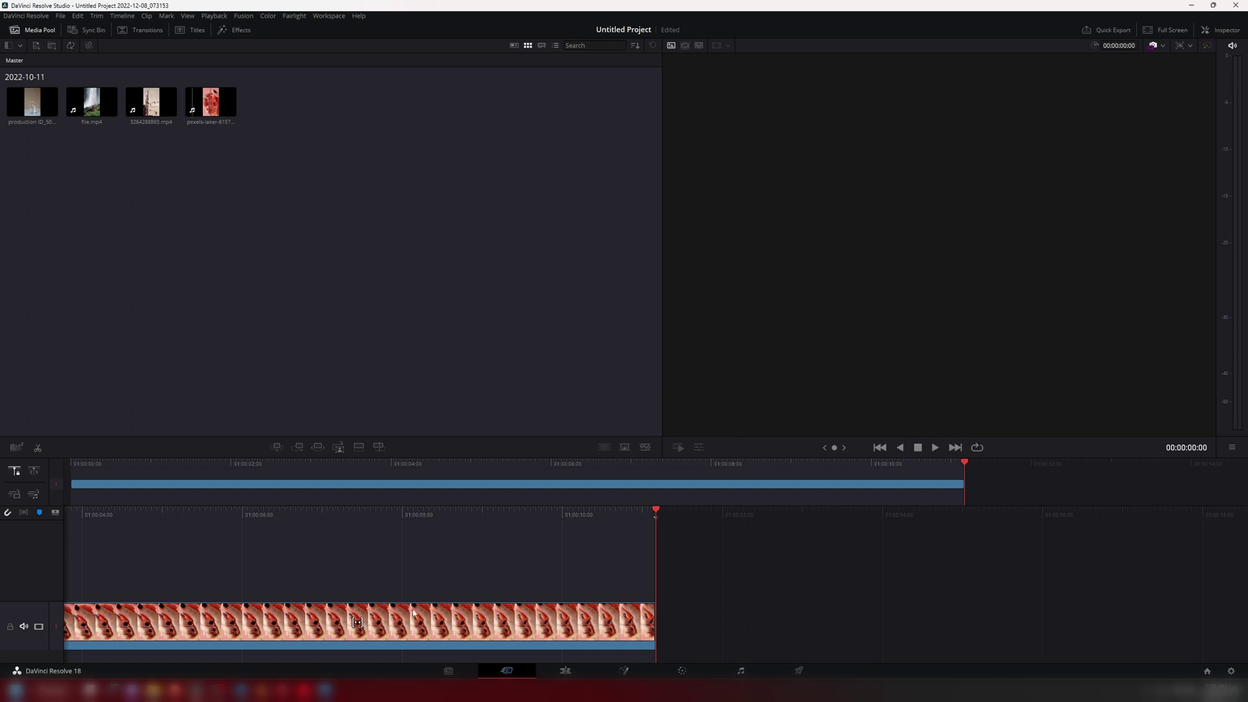
pyautogui.click(414, 613)
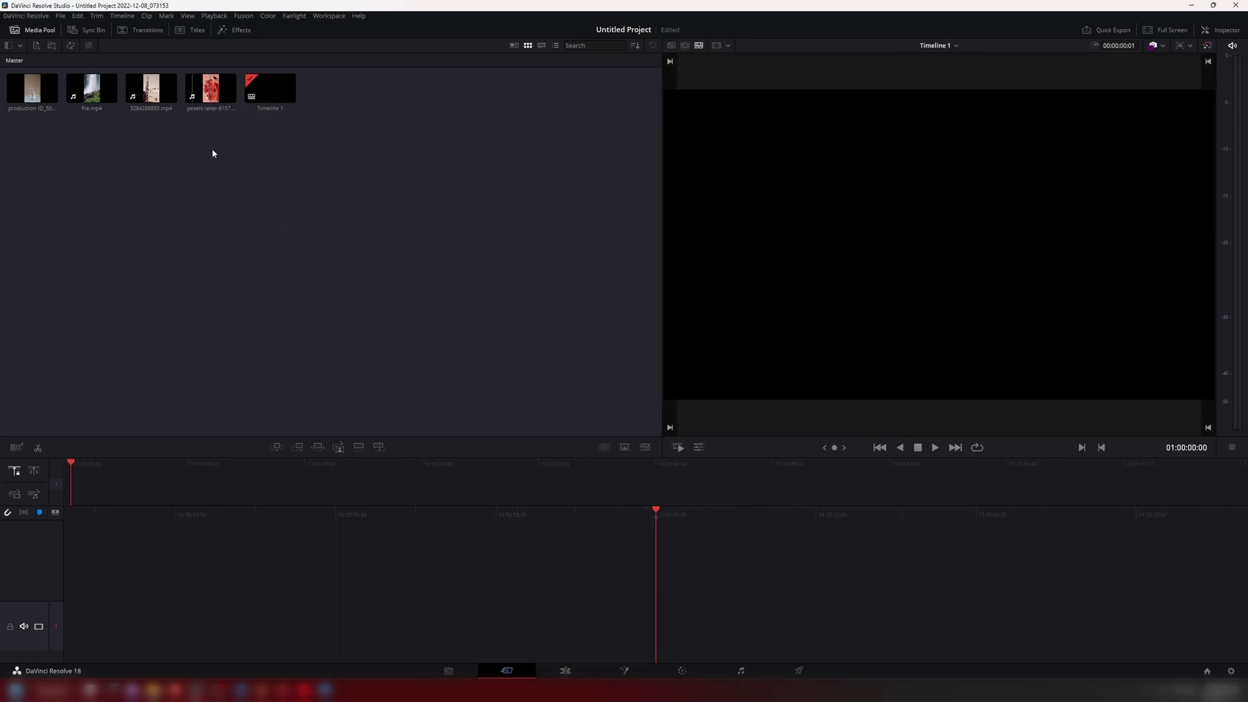
pyautogui.moveTo(216, 144); pyautogui.dragTo(32, 93)
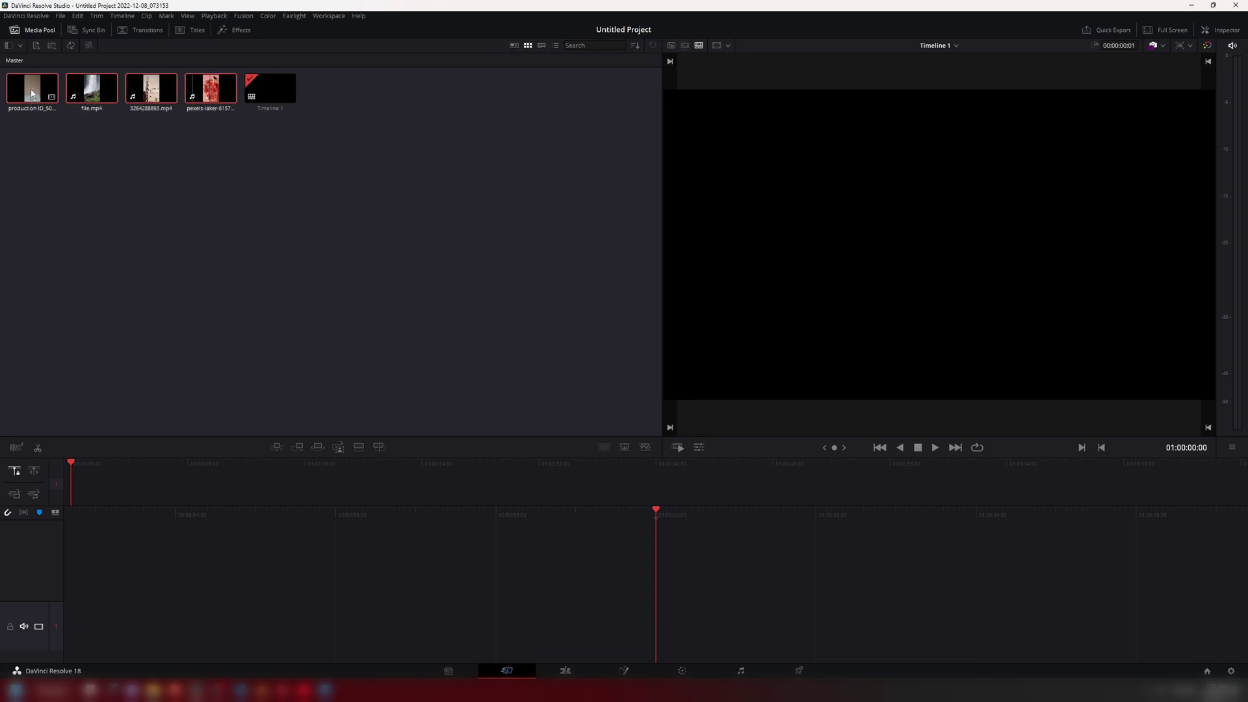
pyautogui.moveTo(156, 134); pyautogui.dragTo(37, 91)
pyautogui.moveTo(224, 124); pyautogui.dragTo(8, 102)
pyautogui.click(685, 45)
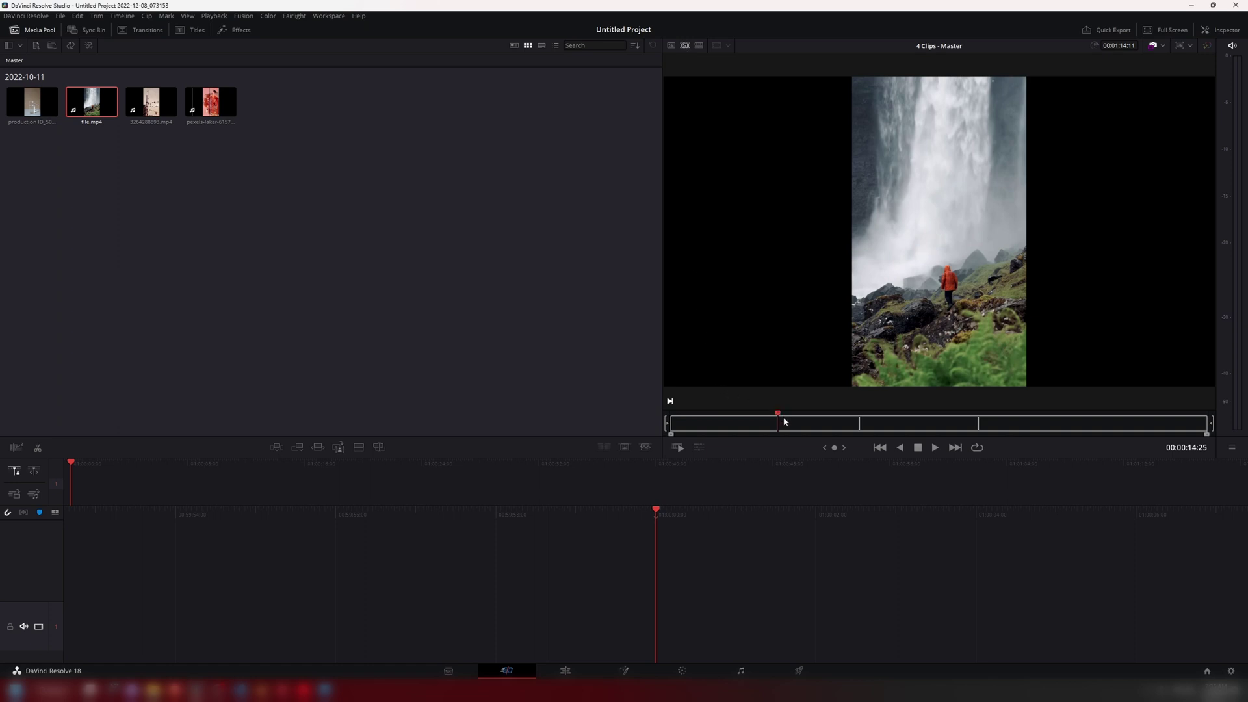
# - Position the source tape just under a second into the glass jug clip, restoring the tape view
pyautogui.click(752, 423)
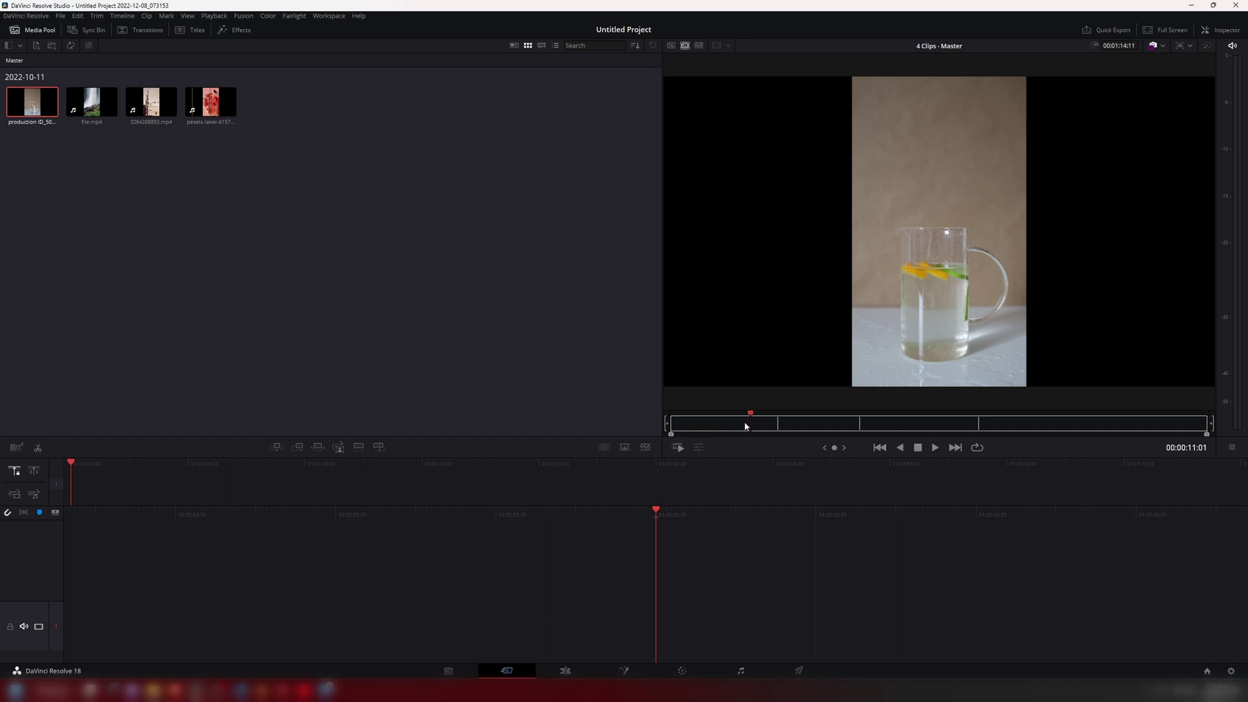
pyautogui.moveTo(743, 426); pyautogui.dragTo(666, 423)
pyautogui.click(535, 341)
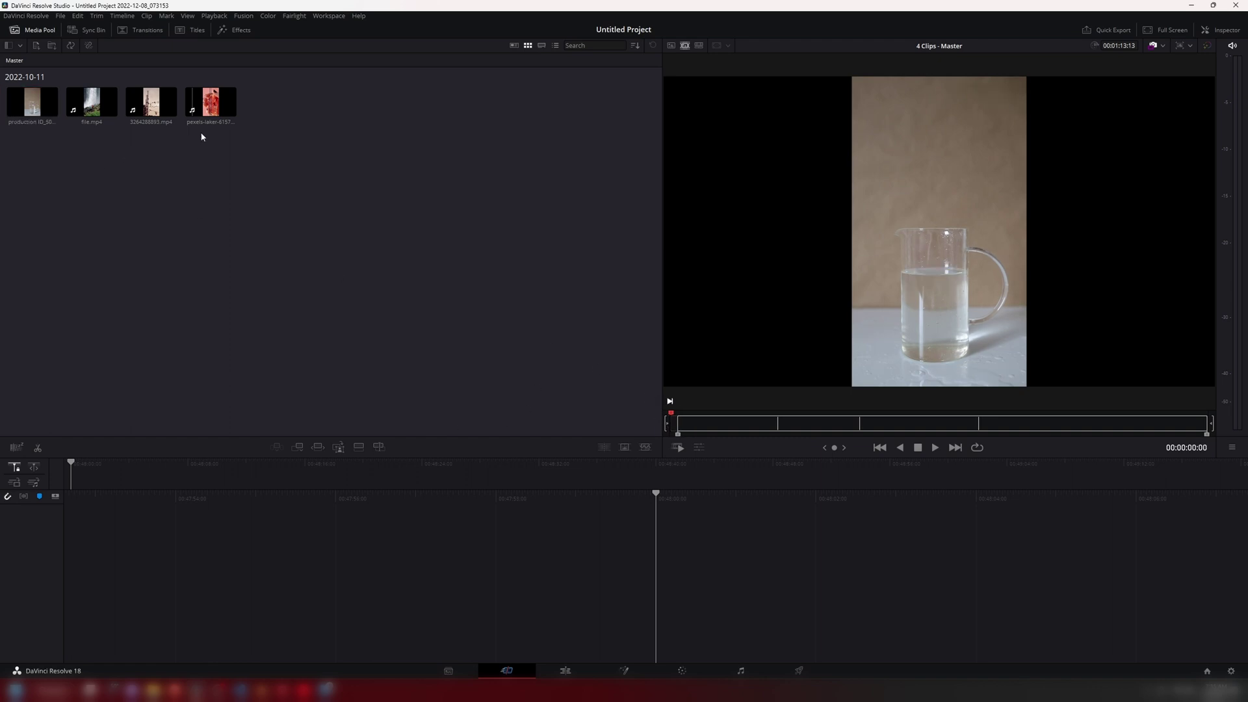
pyautogui.click(523, 557)
pyautogui.moveTo(332, 157); pyautogui.dragTo(15, 97)
pyautogui.click(685, 45)
pyautogui.moveTo(693, 420); pyautogui.dragTo(686, 421)
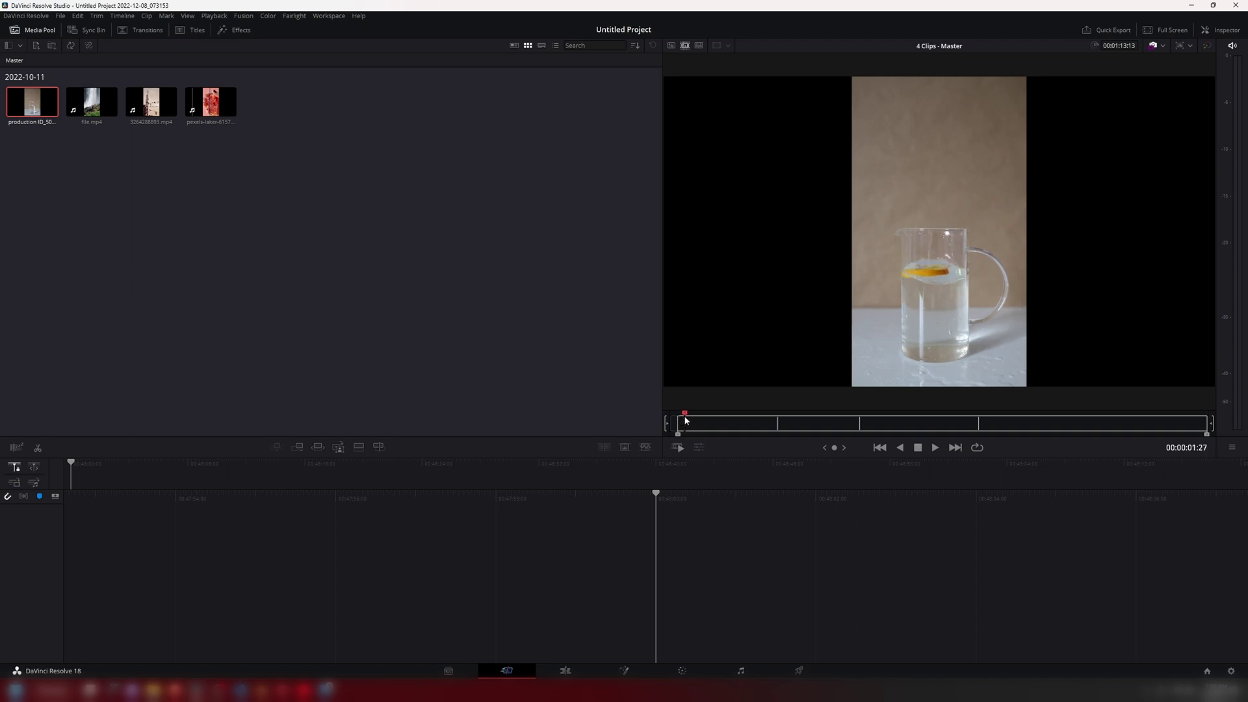
# - Append the one-second jug section, then mark and append a waterfall section after it
pyautogui.press('o')
pyautogui.press('F9')
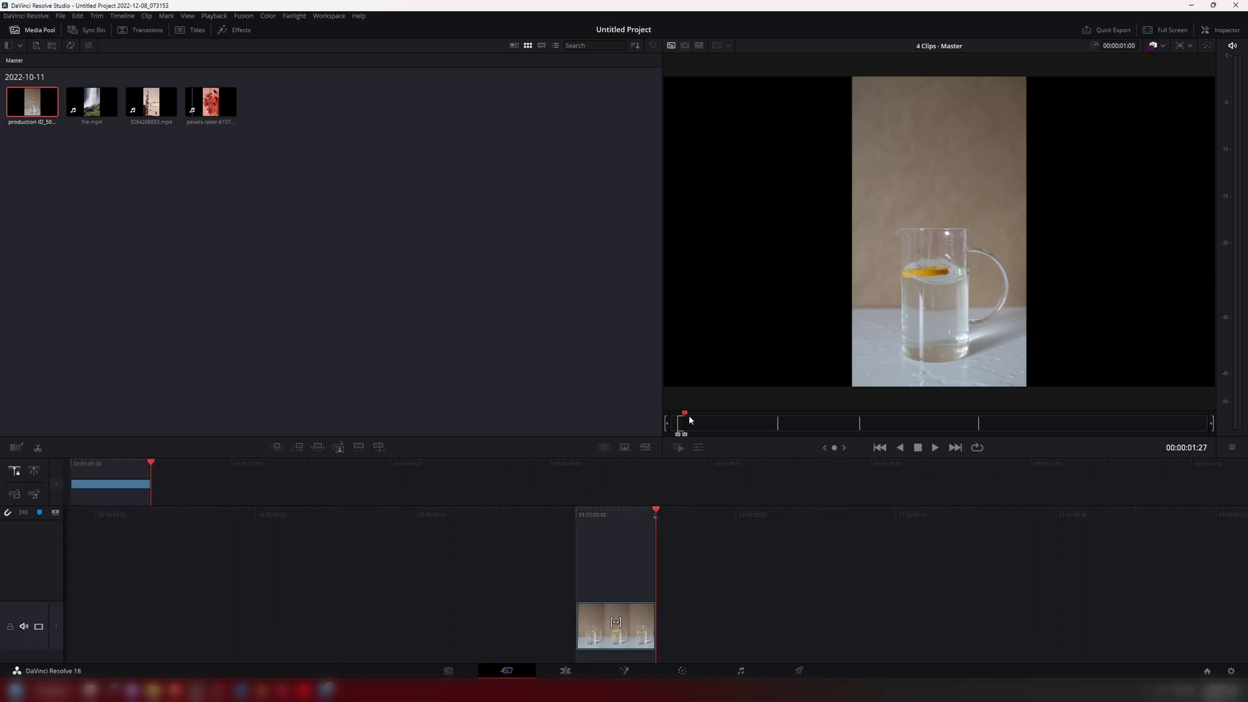
pyautogui.click(711, 424)
pyautogui.moveTo(712, 426); pyautogui.dragTo(820, 426)
pyautogui.press('i')
pyautogui.press('o')
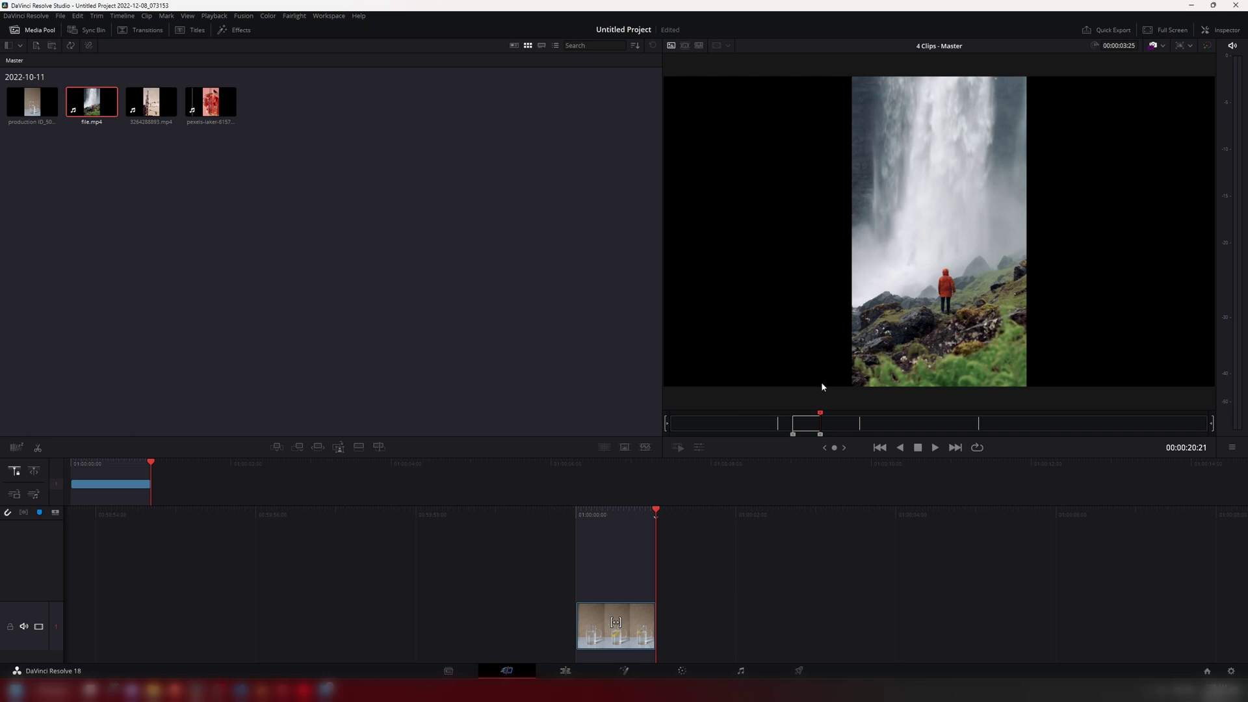
pyautogui.press('F10')
# - Mark and append a minaret section, then append the grapefruit section at the timeline's end
pyautogui.moveTo(866, 422); pyautogui.dragTo(1015, 431)
pyautogui.press('i')
pyautogui.press('o')
pyautogui.hotkey('shift', 'F12')
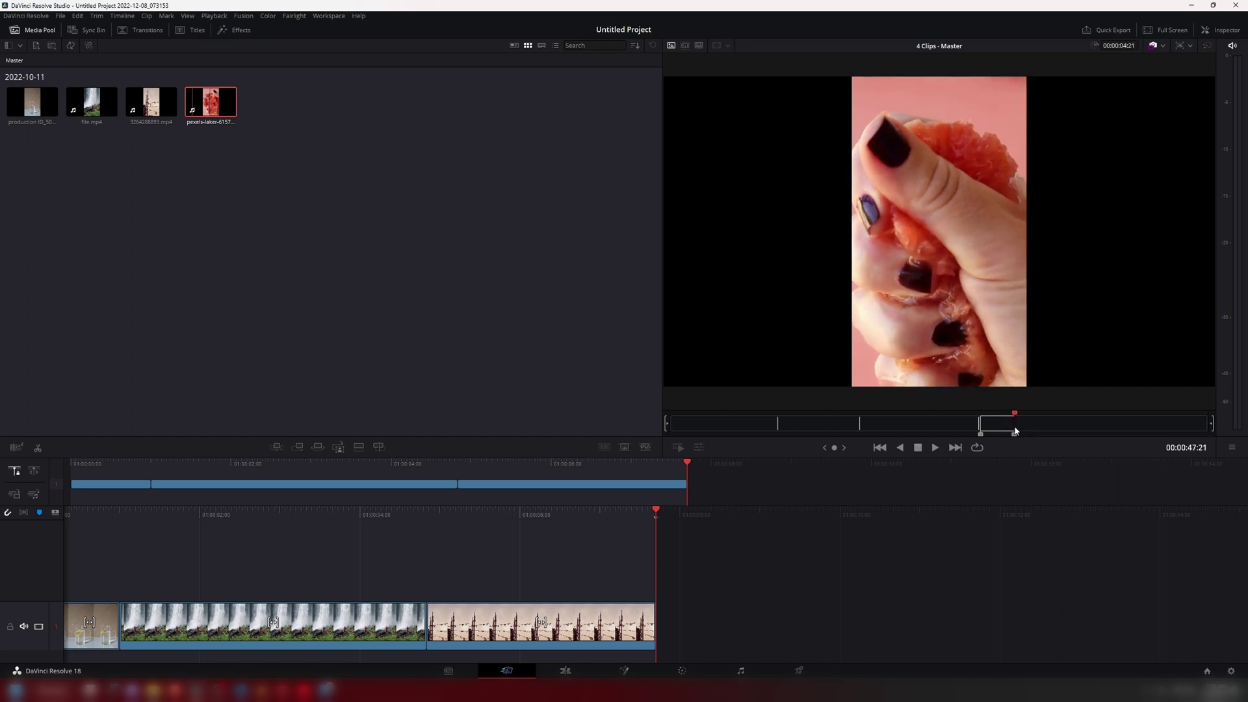
pyautogui.hotkey('shift', 'F12')
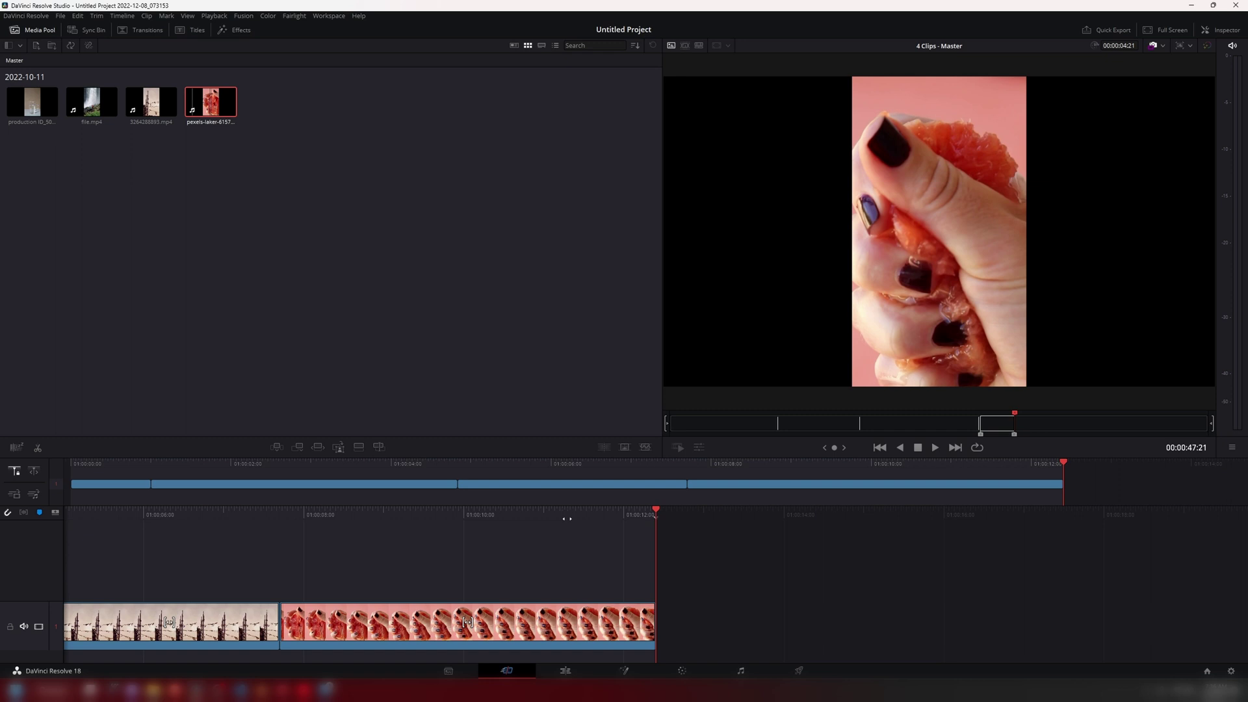
pyautogui.click(586, 675)
# - Delete every clip from the Edit-page timeline
pyautogui.click(811, 363)
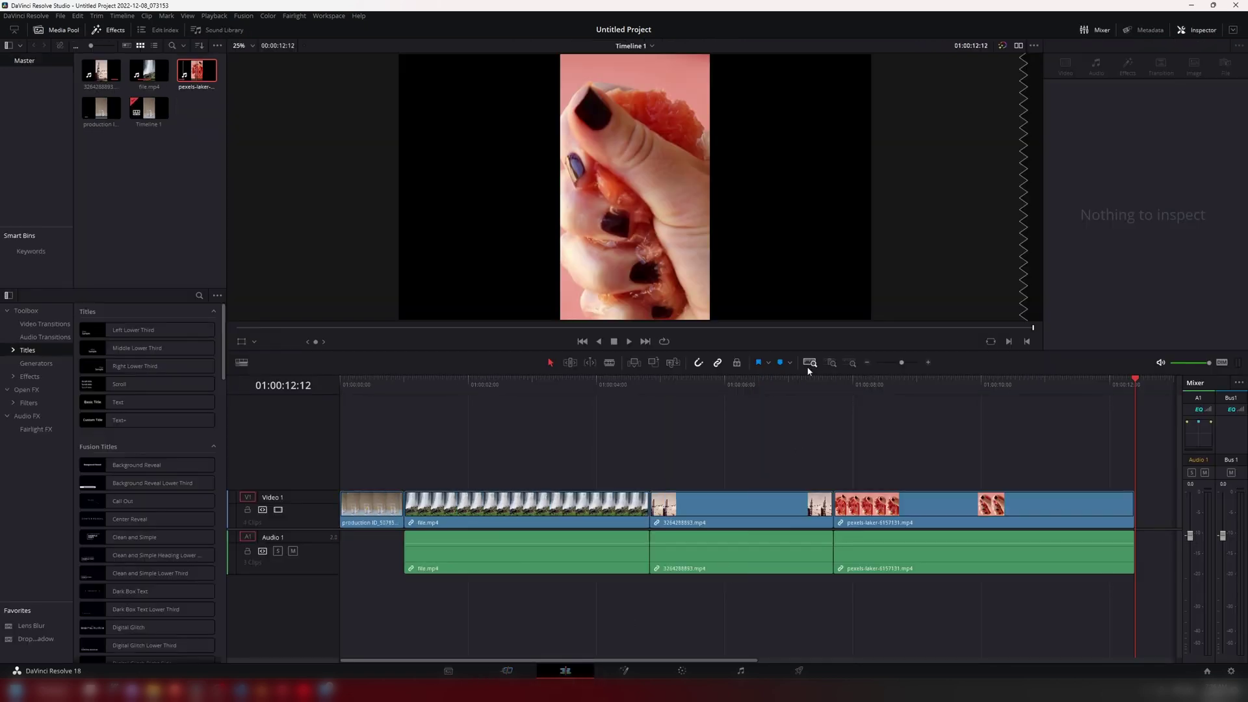
pyautogui.moveTo(385, 464); pyautogui.dragTo(969, 575)
pyautogui.press('Delete')
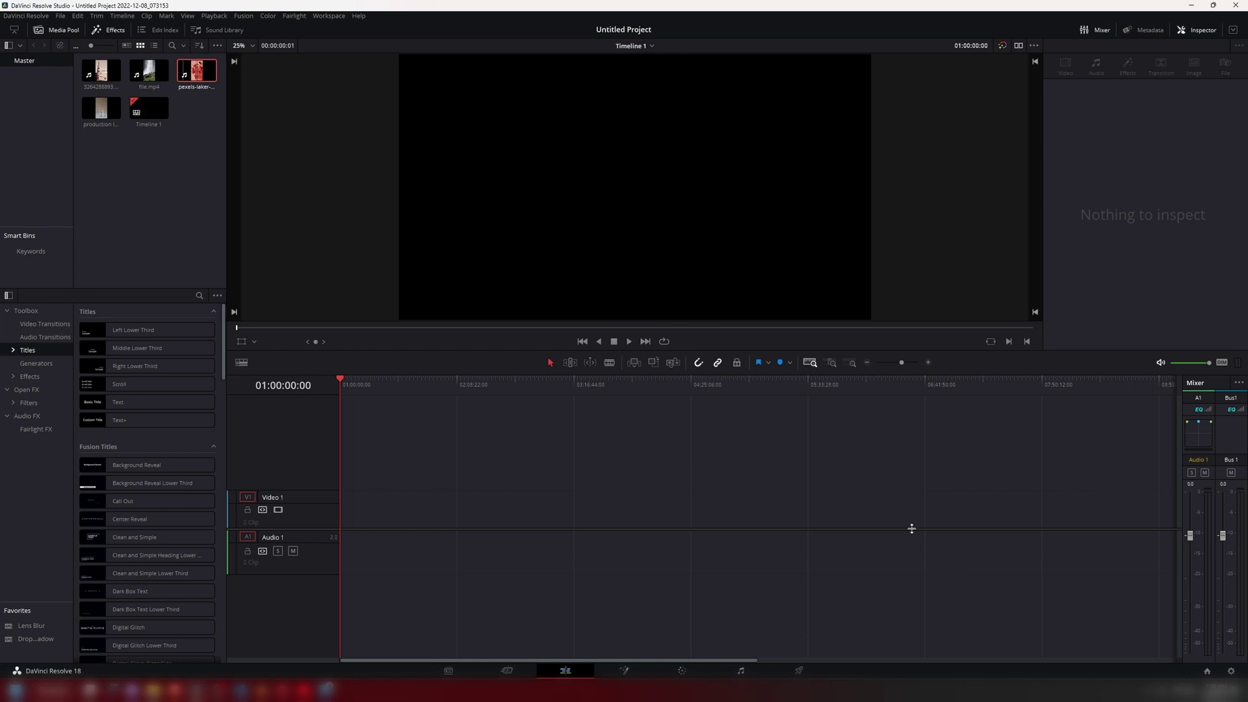
# - Lay the four media pool clips end to end on Video 1 and cut the first at 01:00:02:08
pyautogui.keyDown('shift'); pyautogui.click(96, 83); pyautogui.keyUp('shift')
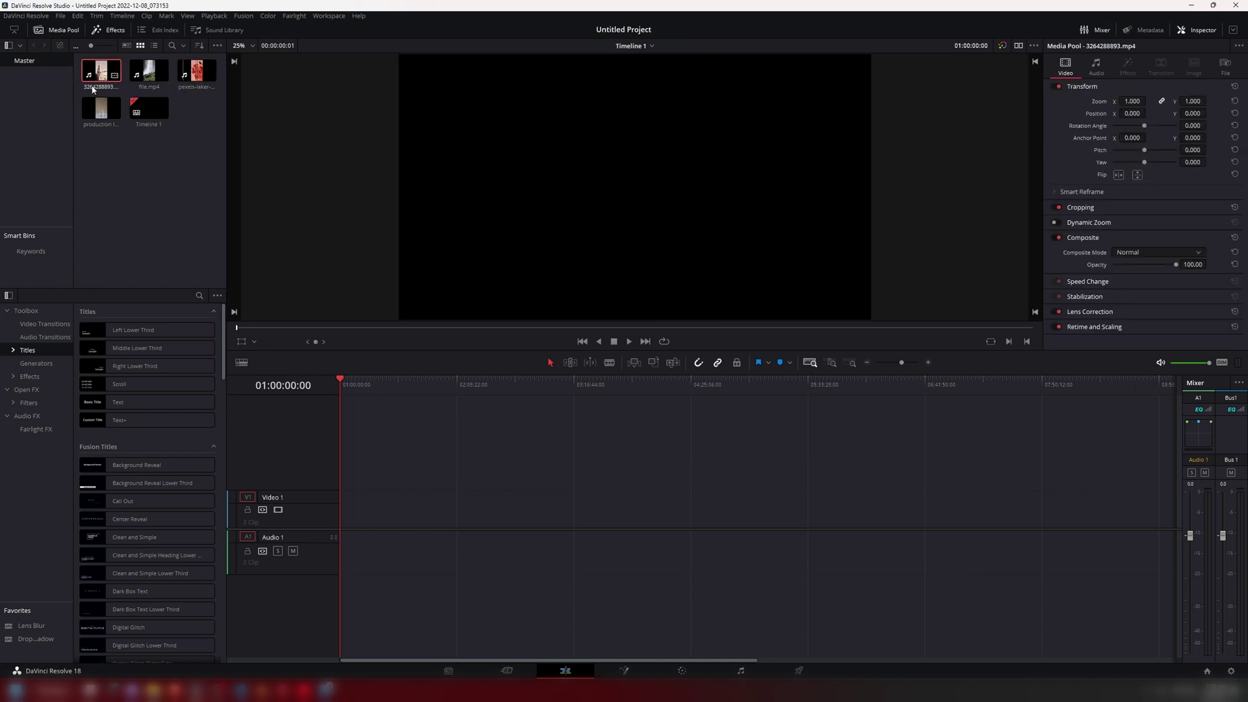
pyautogui.keyDown('ctrl'); pyautogui.click(101, 122); pyautogui.keyUp('ctrl')
pyautogui.moveTo(101, 126); pyautogui.dragTo(336, 509)
pyautogui.moveTo(358, 386); pyautogui.dragTo(534, 388)
pyautogui.hotkey('ctrl', 'b')
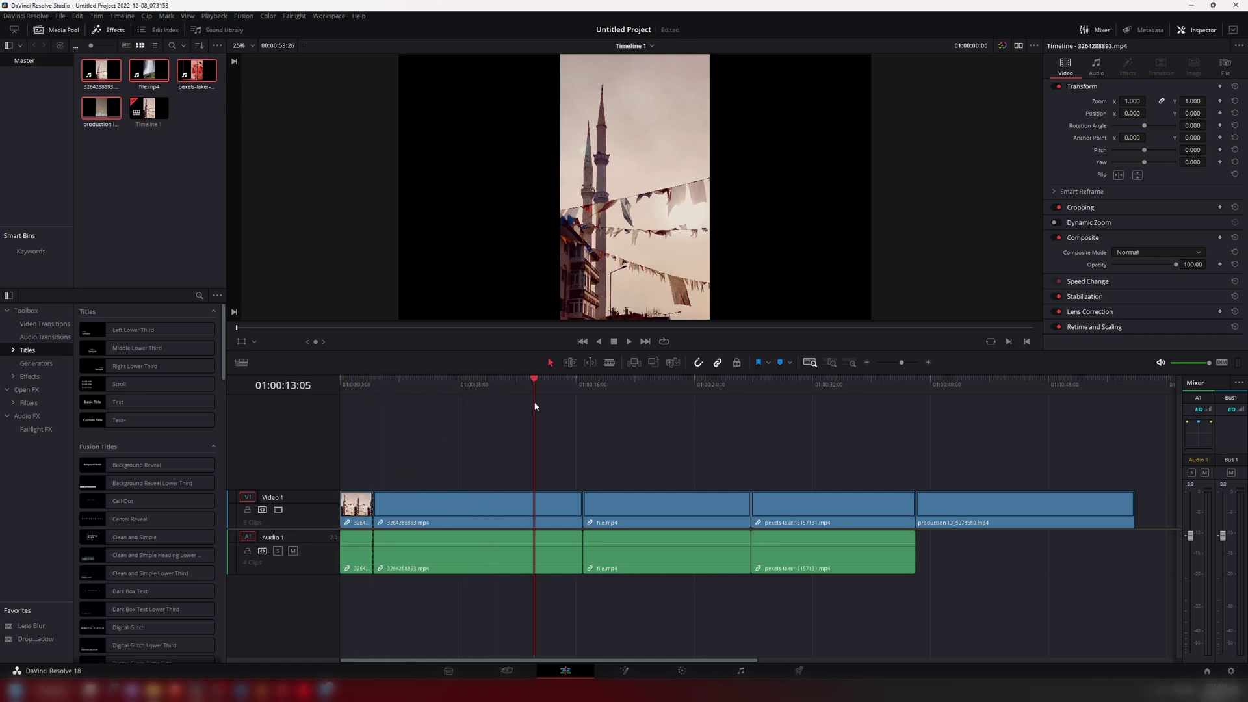
pyautogui.hotkey('ctrl', 'b')
pyautogui.click(565, 523)
pyautogui.press('Delete')
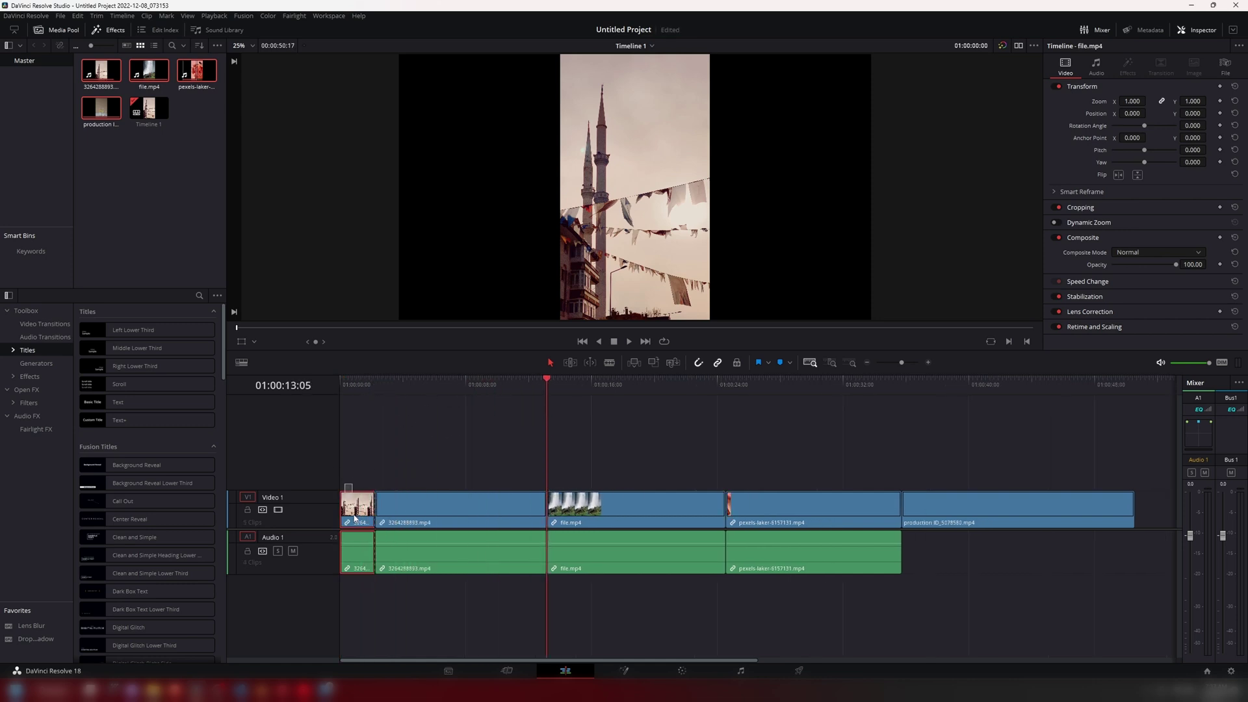
pyautogui.press('Delete')
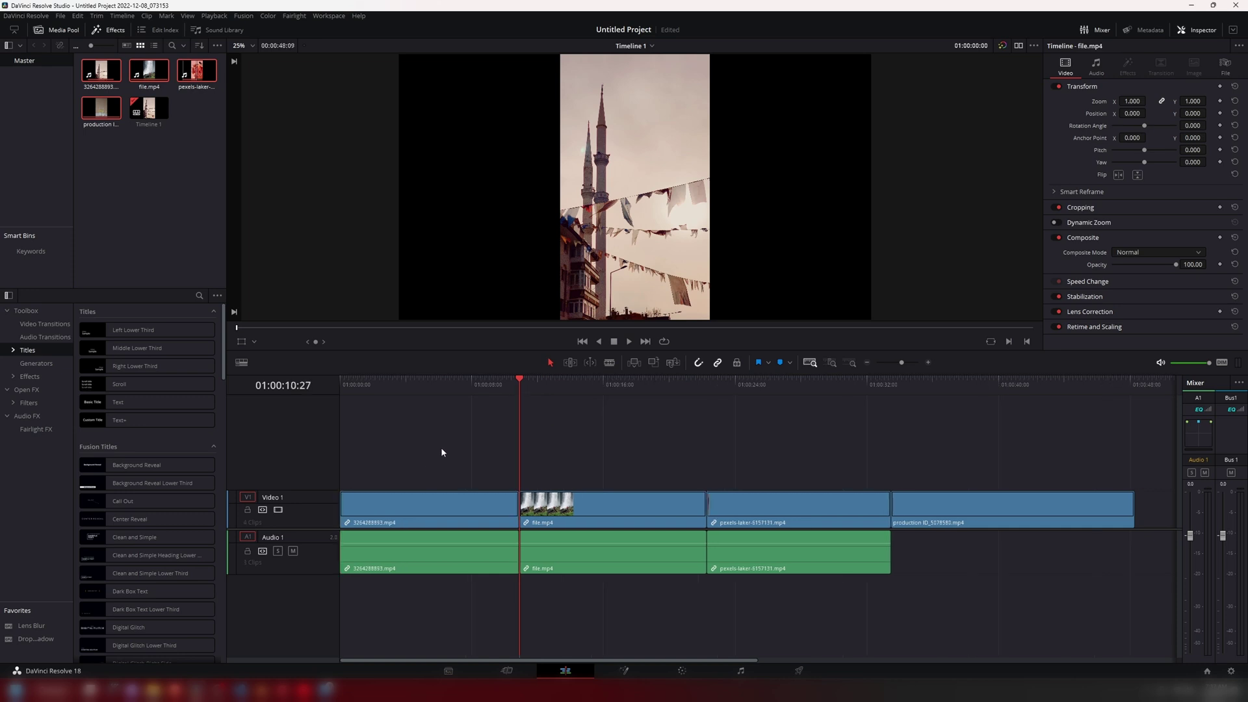
# - Trim file.mp4 at 01:00:13:09, ripple-deleting its unwanted parts
pyautogui.moveTo(546, 385); pyautogui.dragTo(644, 390)
pyautogui.hotkey('ctrl', 'b')
pyautogui.hotkey('ctrl', 'b')
pyautogui.click(656, 543)
pyautogui.press('Delete')
pyautogui.click(556, 514)
pyautogui.press('Delete')
# - Trim the pexels grapefruit clip to end at 01:00:21:05, removing its leading sliver
pyautogui.moveTo(646, 387); pyautogui.dragTo(677, 390)
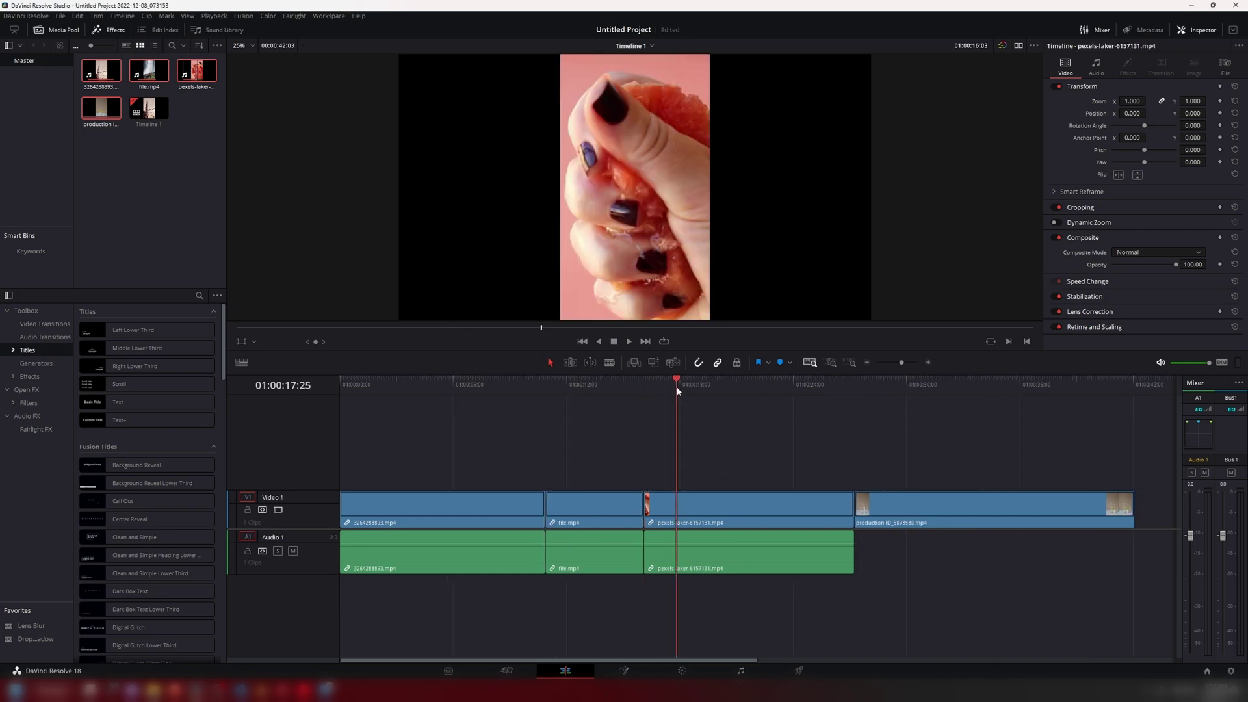
pyautogui.click(648, 507)
pyautogui.press('Delete')
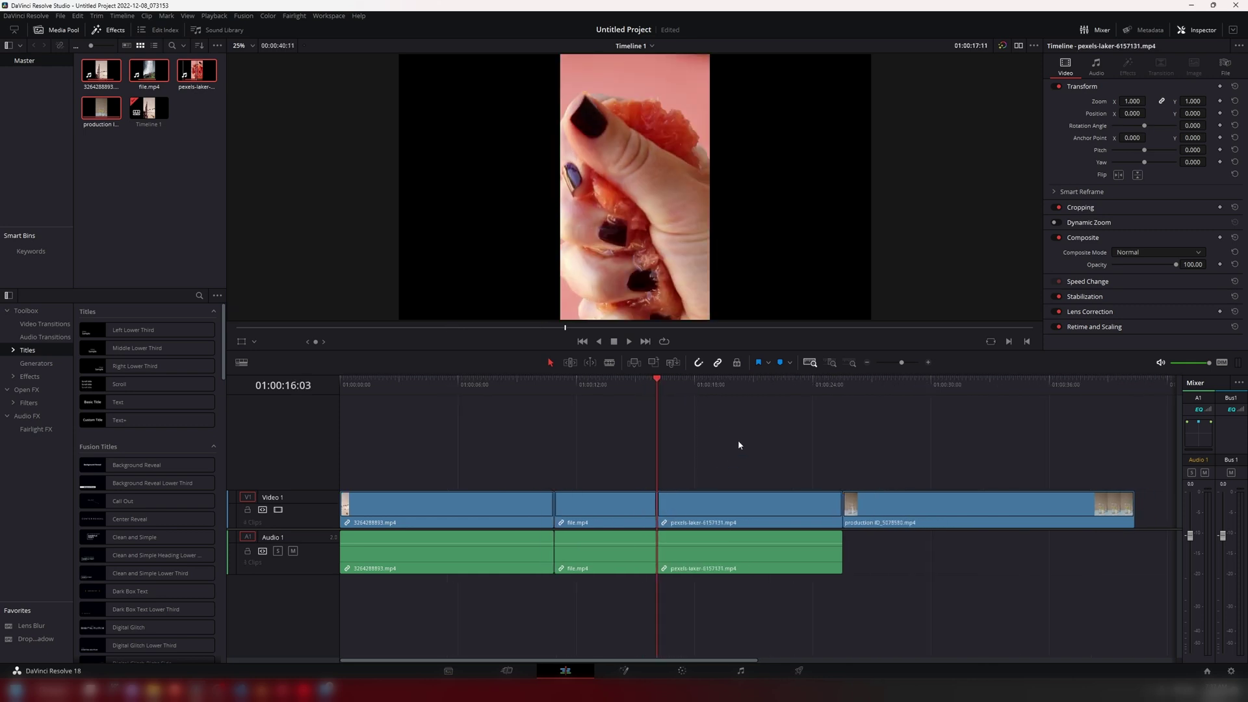
pyautogui.moveTo(715, 385); pyautogui.dragTo(788, 520)
pyautogui.hotkey('ctrl', 'b')
pyautogui.press('Delete')
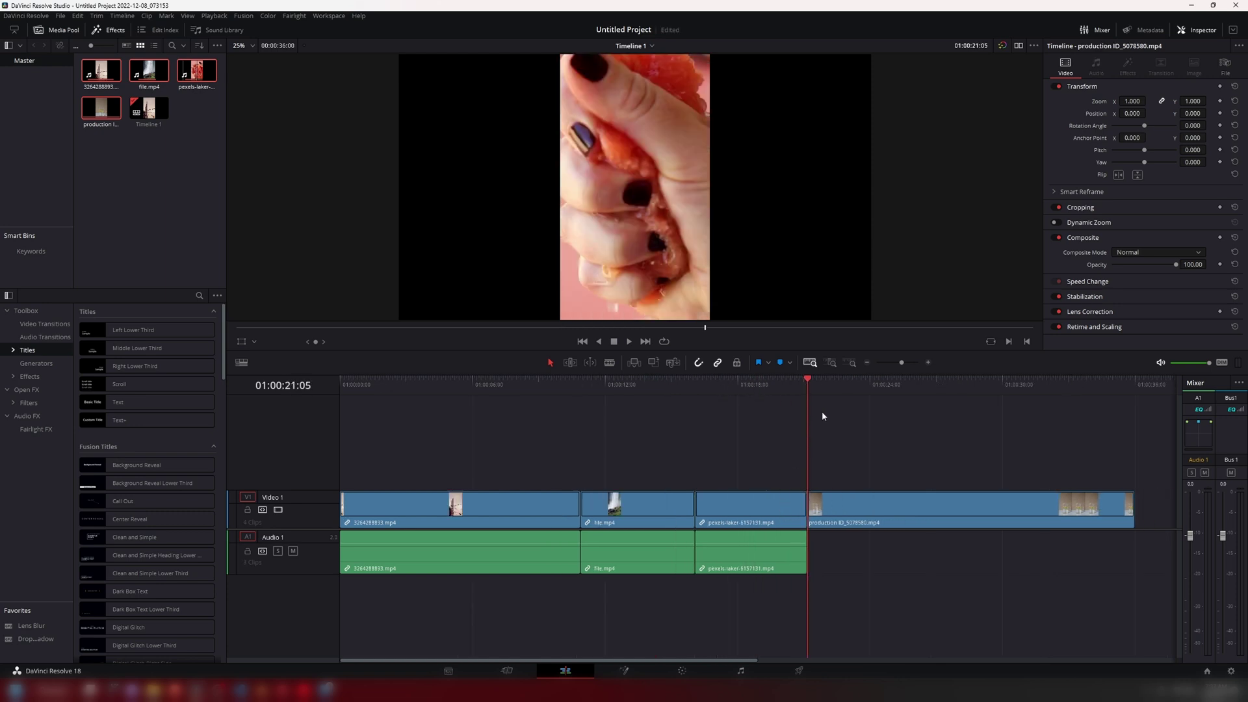
# - Cut the production ID_5078580 clip so the edit ends at 01:00:30:01, and save the project
pyautogui.click(831, 388)
pyautogui.moveTo(831, 388); pyautogui.dragTo(840, 388)
pyautogui.hotkey('ctrl', 'b')
pyautogui.click(959, 388)
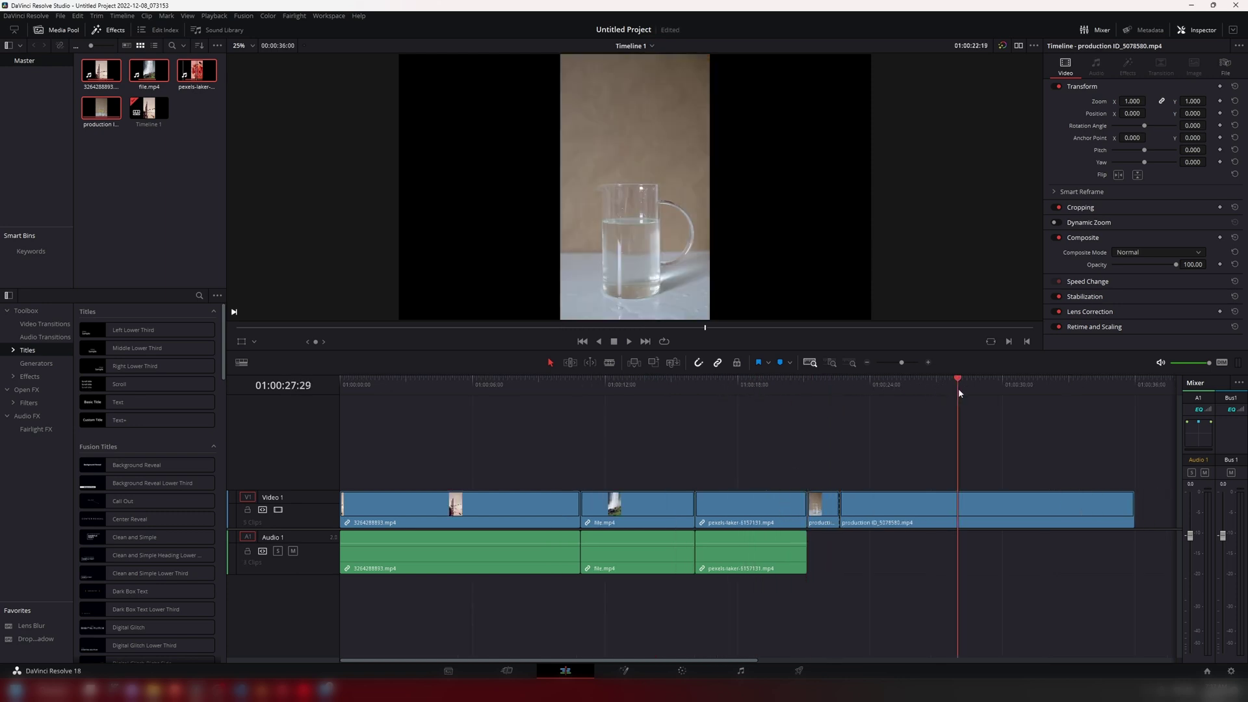
pyautogui.moveTo(959, 388); pyautogui.dragTo(1005, 399)
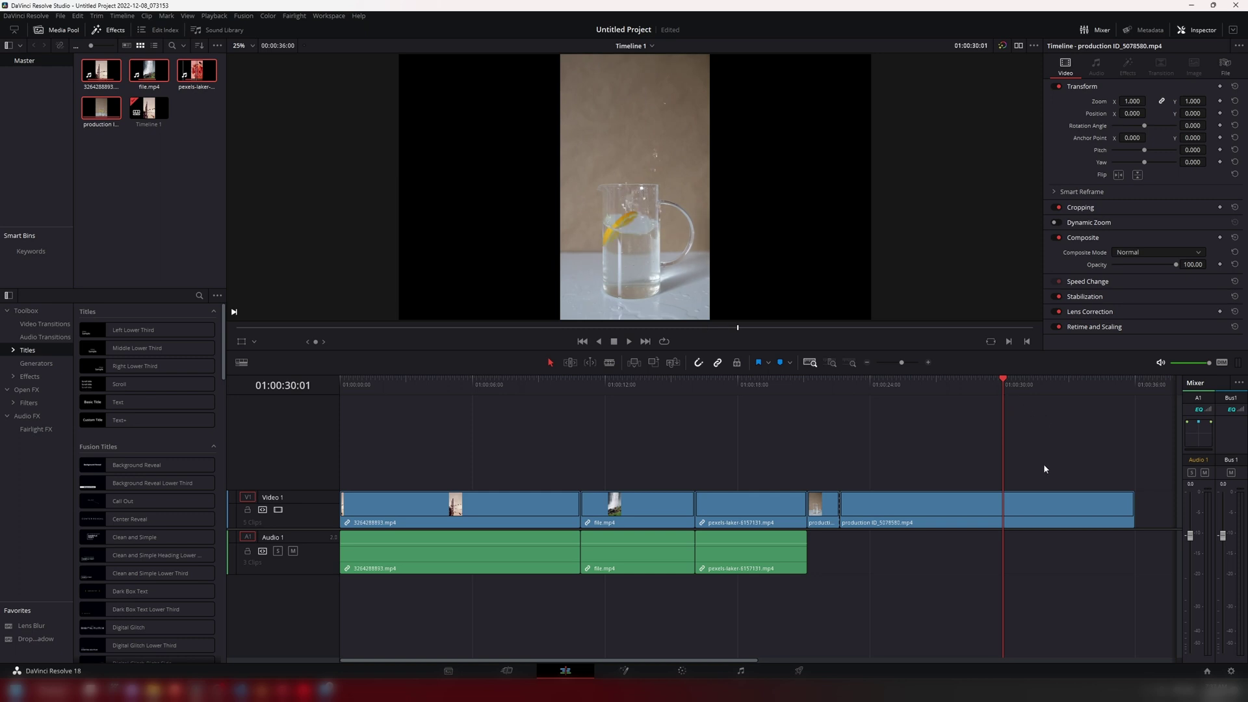
pyautogui.hotkey('ctrl', 'b')
pyautogui.click(1043, 497)
pyautogui.press('Delete')
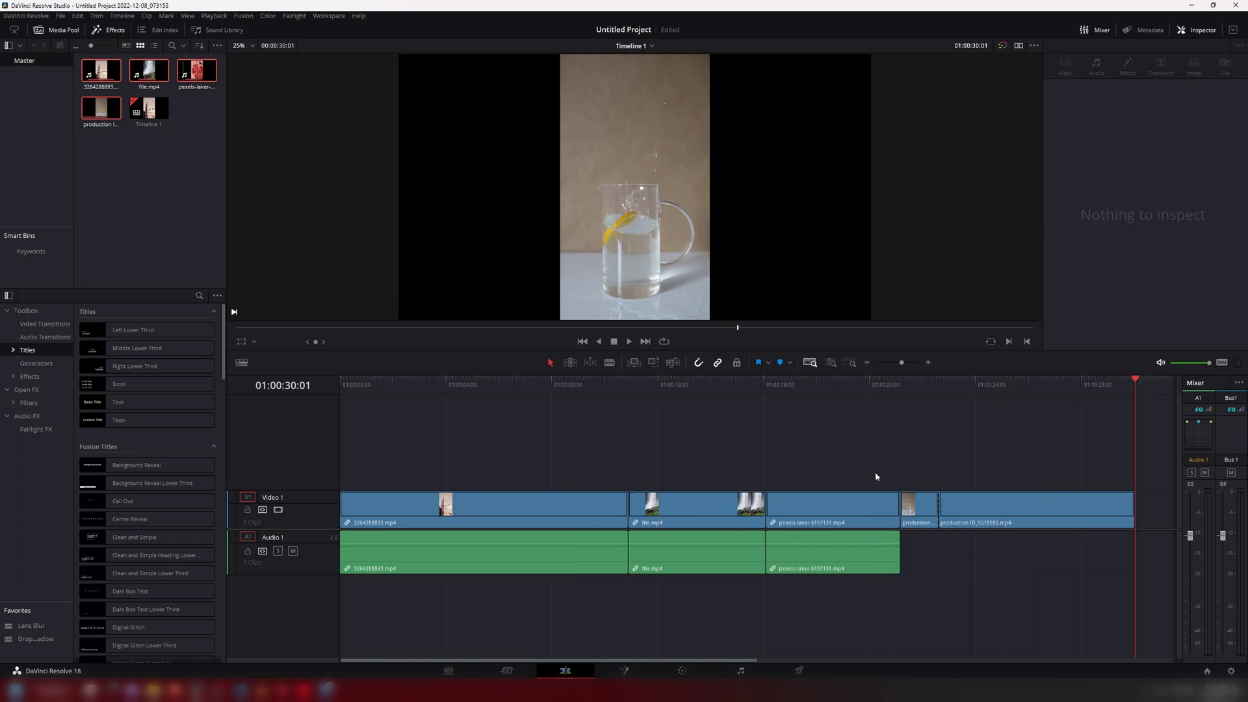
pyautogui.click(918, 504)
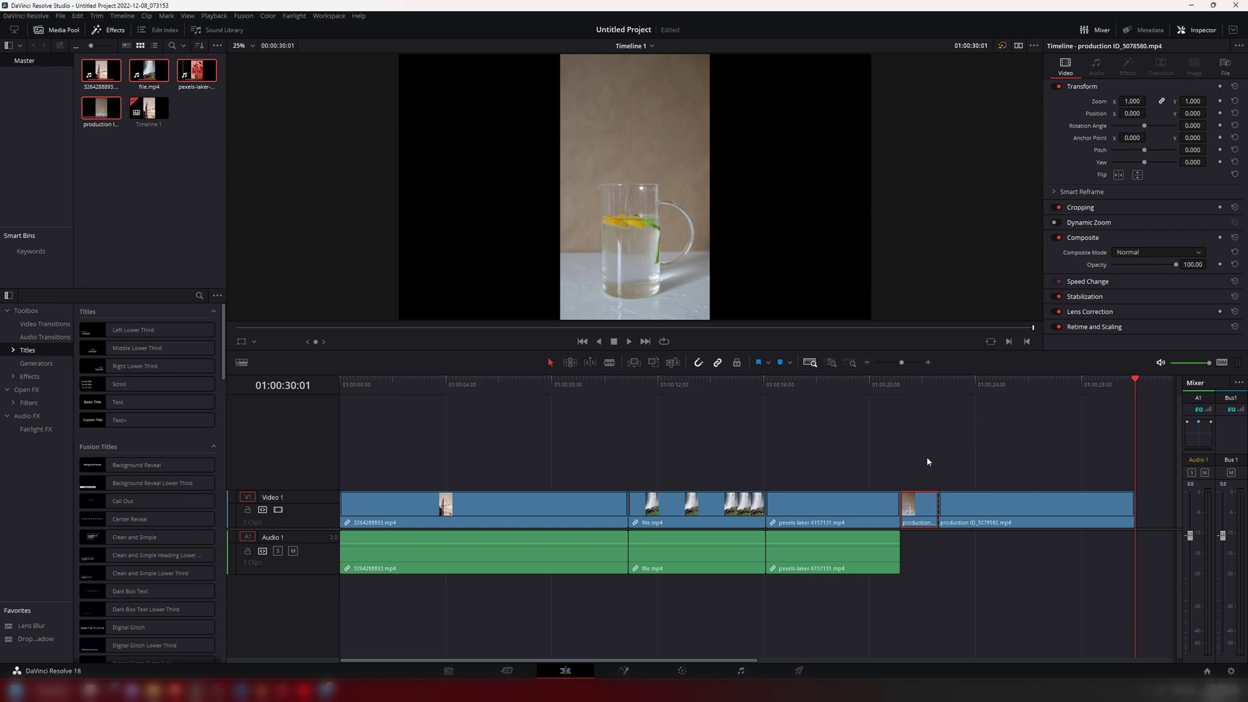
pyautogui.hotkey('ctrl', 's')
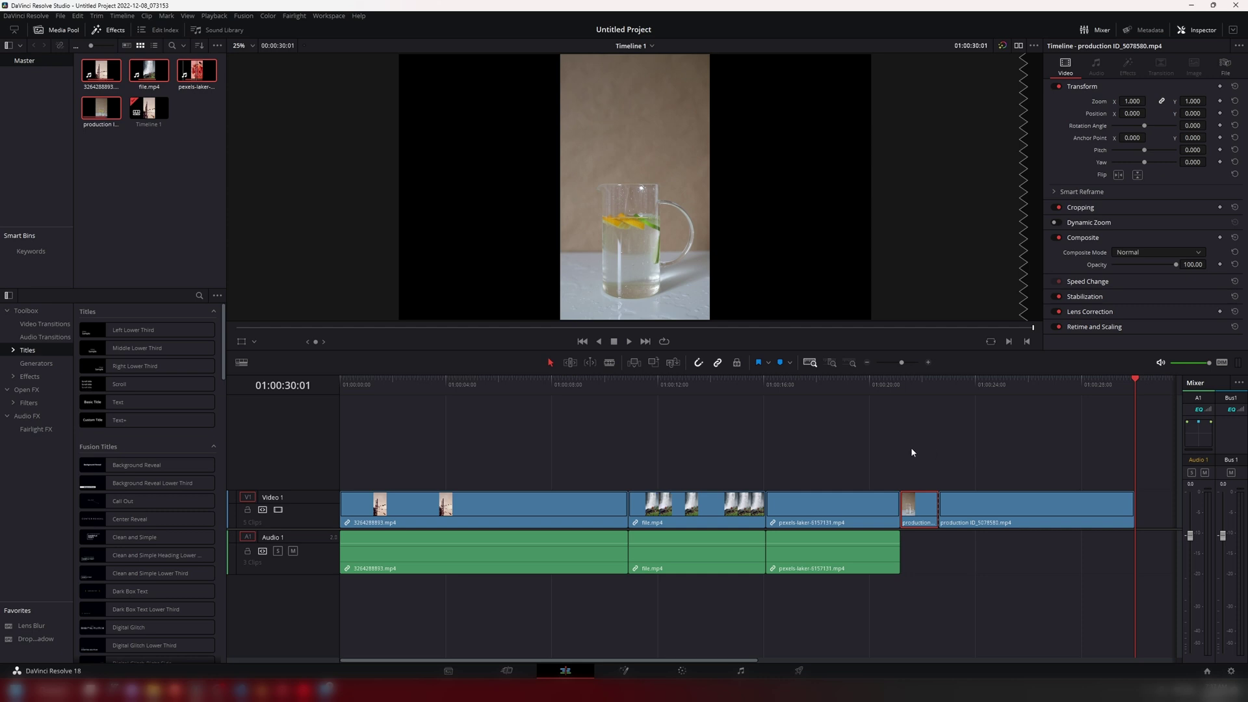
pyautogui.click(911, 447)
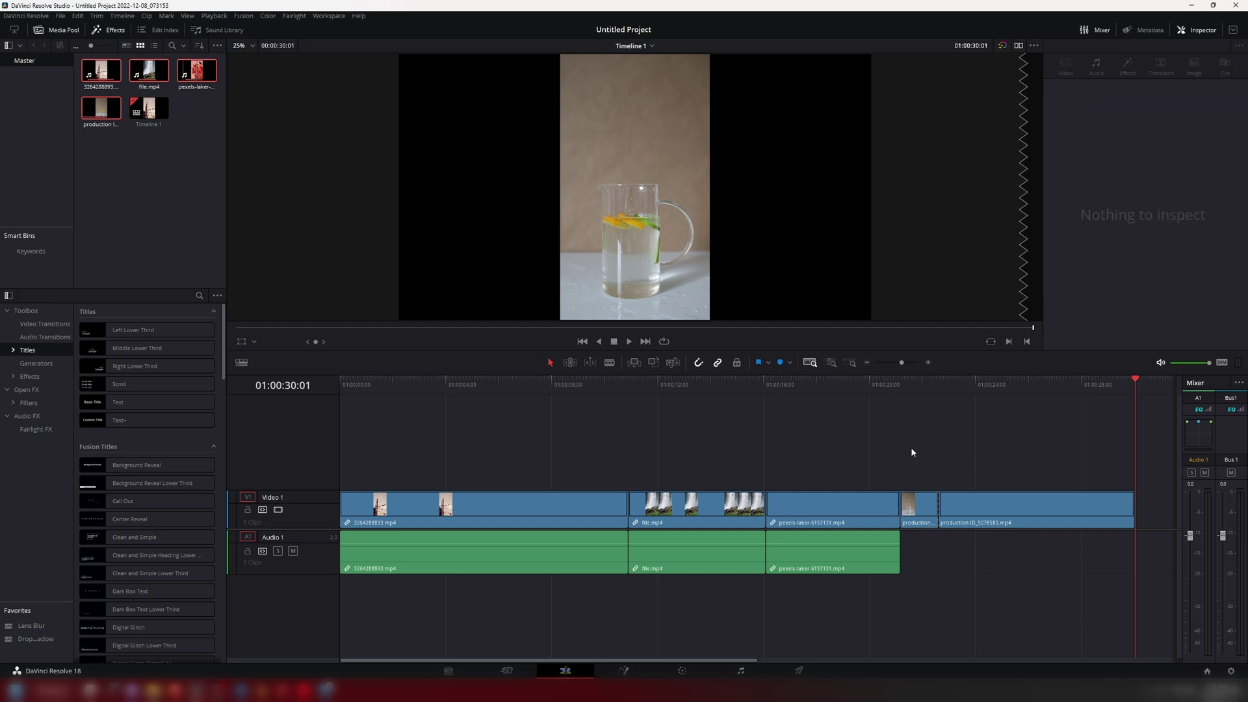
# - Return to the Cut page, view all four clips as the source tape, and scrub to the minaret clip
pyautogui.click(525, 669)
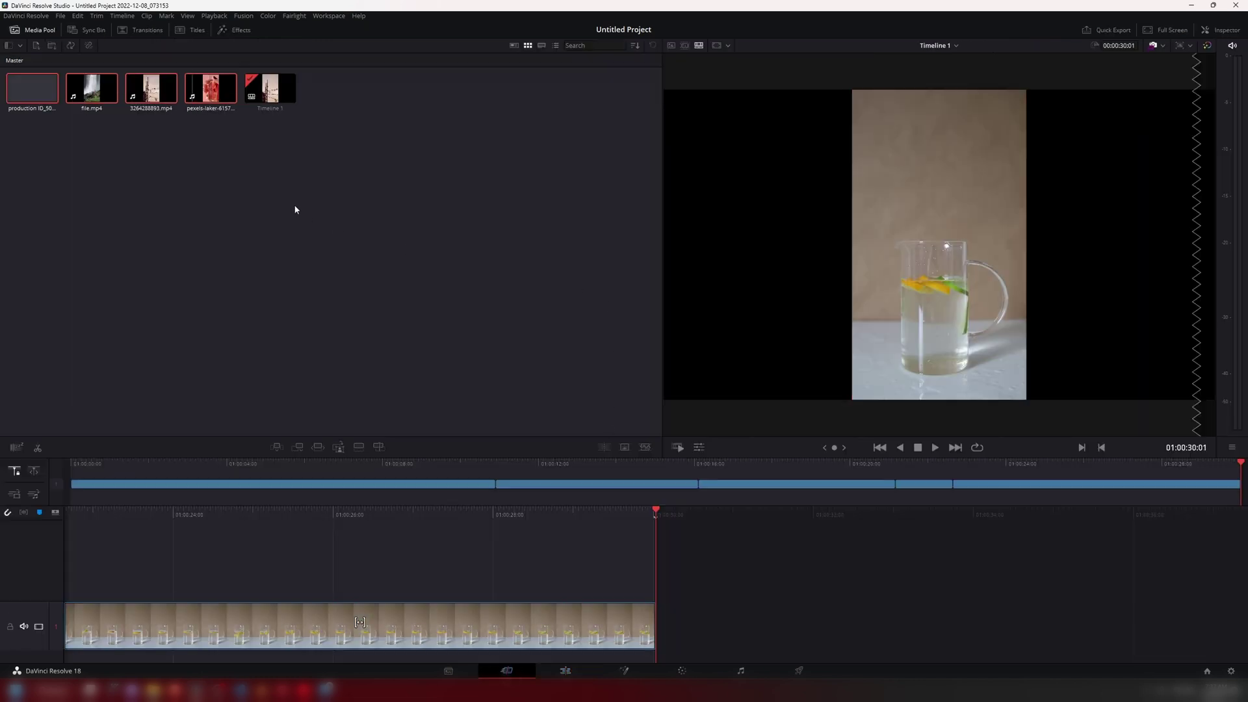
pyautogui.moveTo(118, 100); pyautogui.dragTo(24, 102)
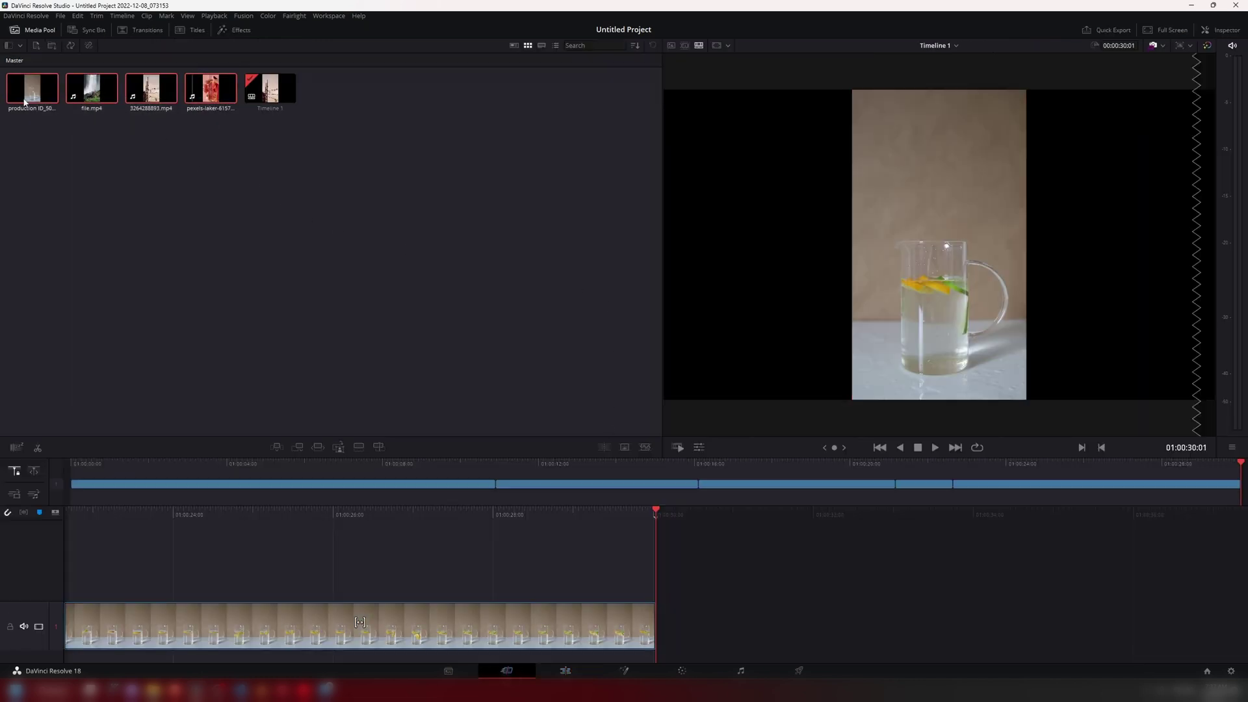
pyautogui.click(686, 46)
pyautogui.moveTo(683, 424); pyautogui.dragTo(1014, 430)
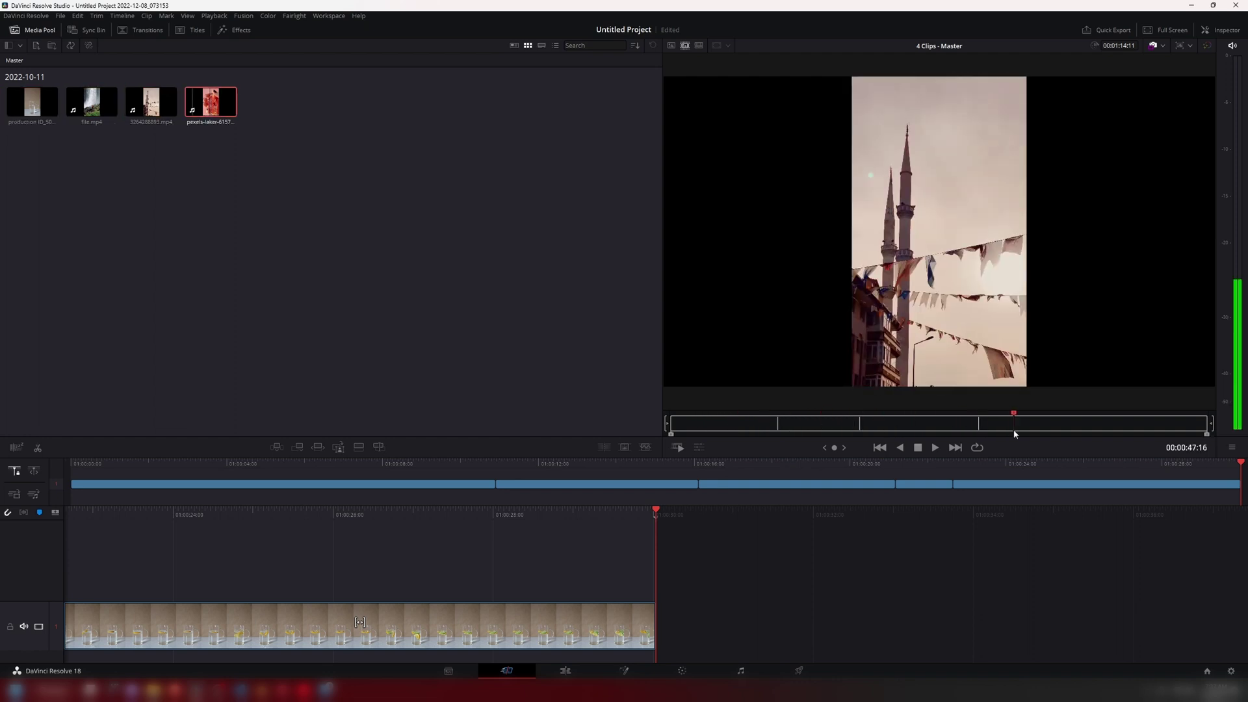